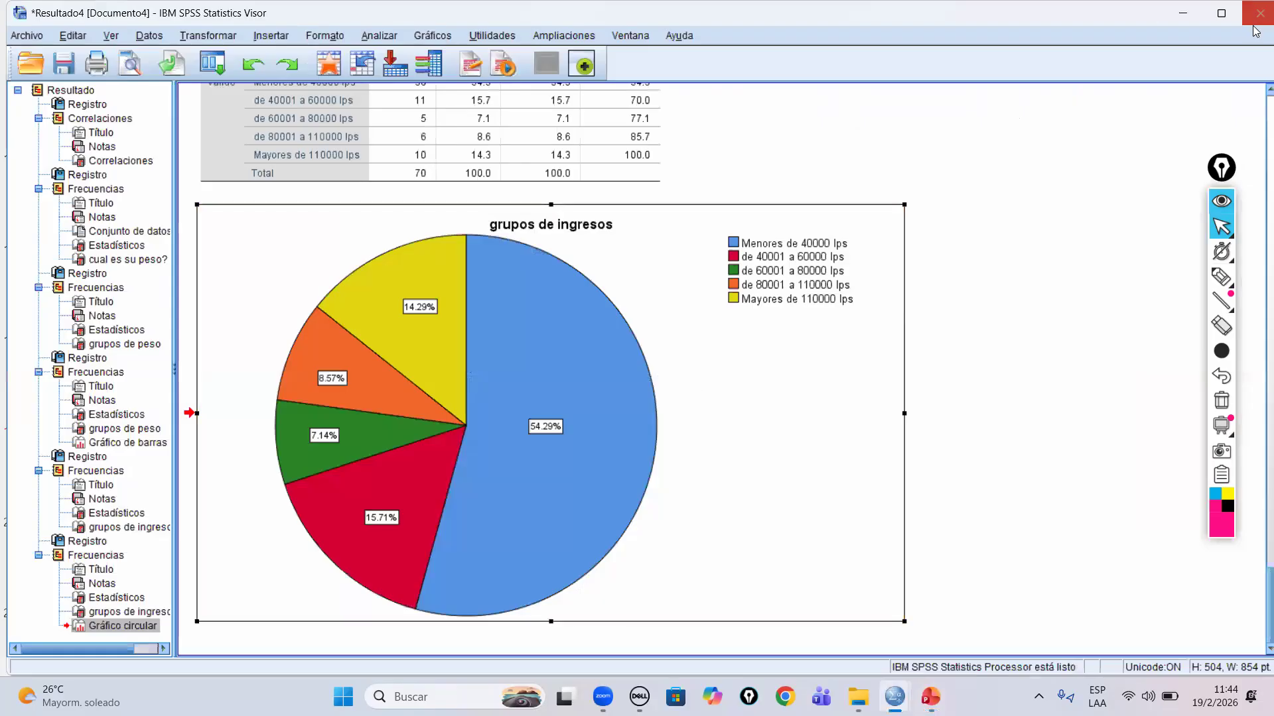
Close the Resultado4 output without saving it and bring up the insure.sav dataset.
click(1259, 14)
click(641, 375)
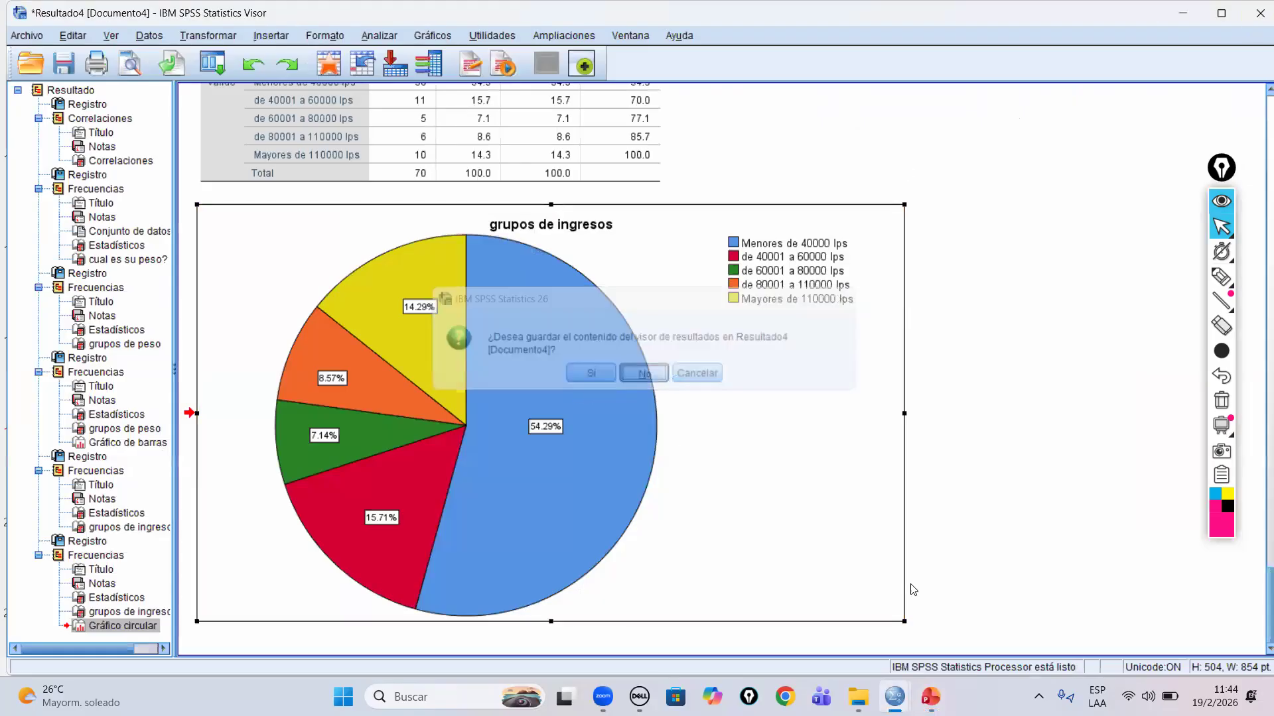
click(895, 696)
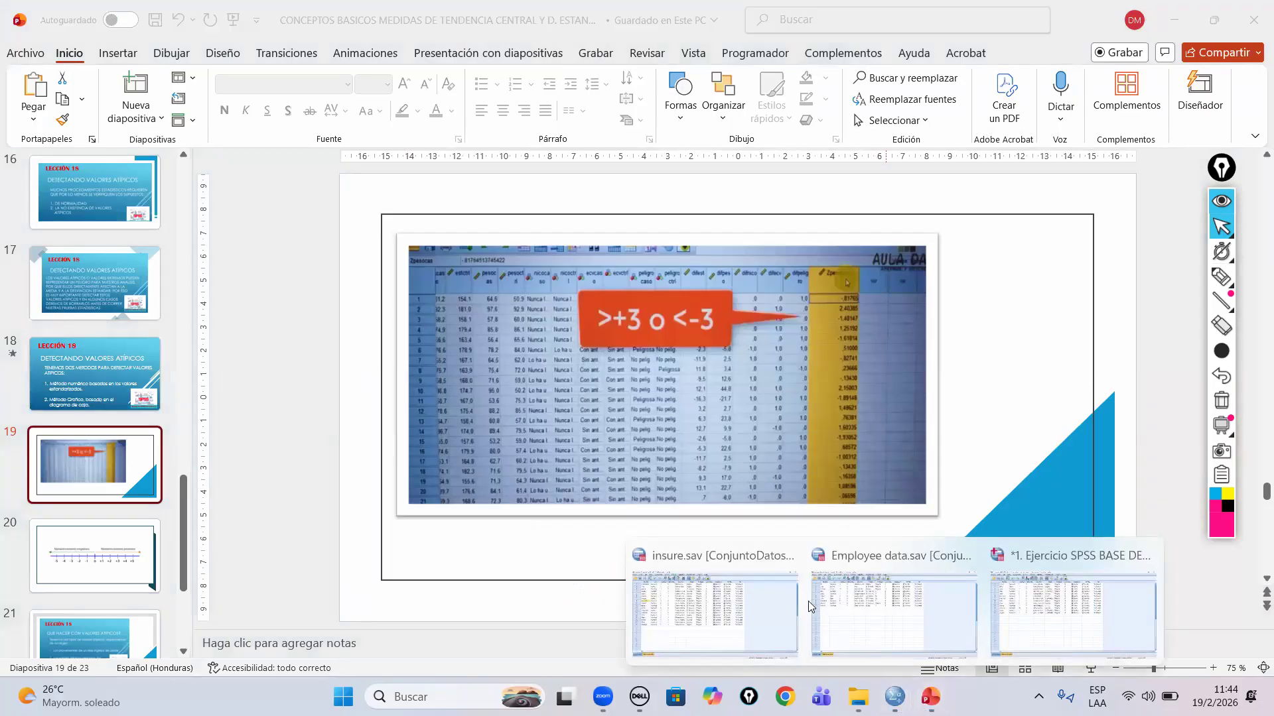
click(727, 597)
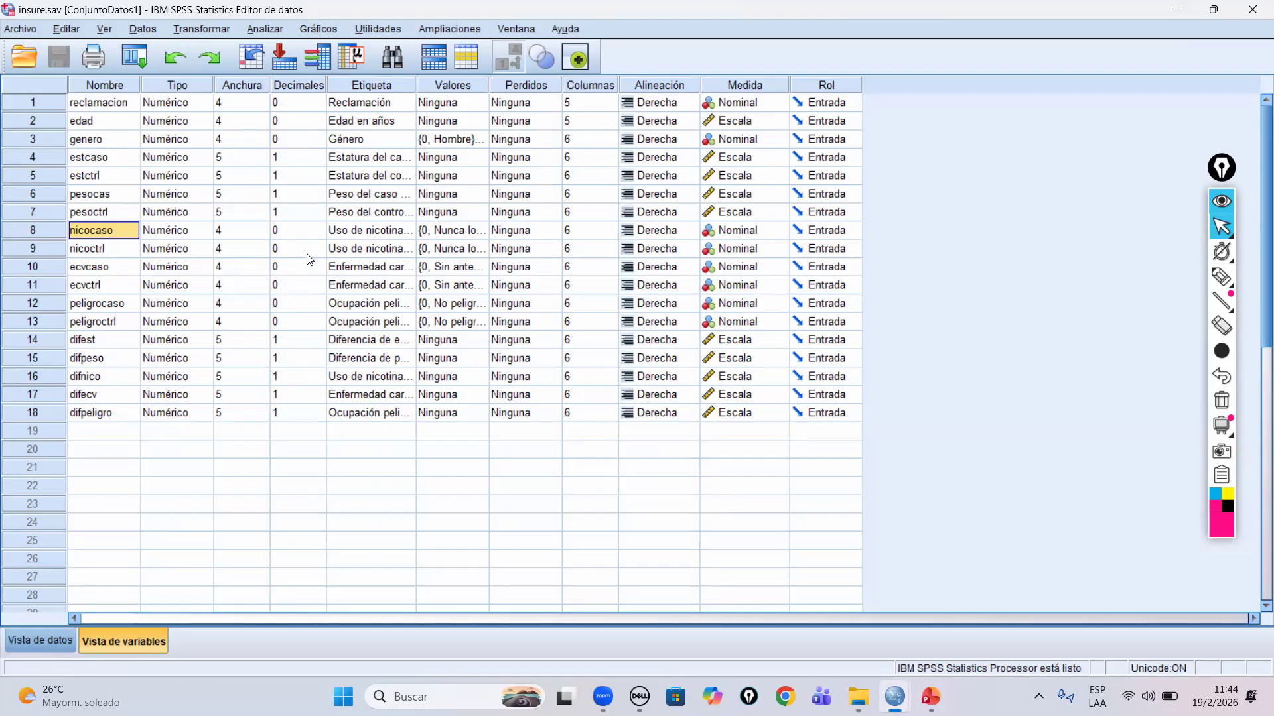
Start an Explorar analysis, list the variables by name, and add pesocas as the dependent variable.
click(264, 30)
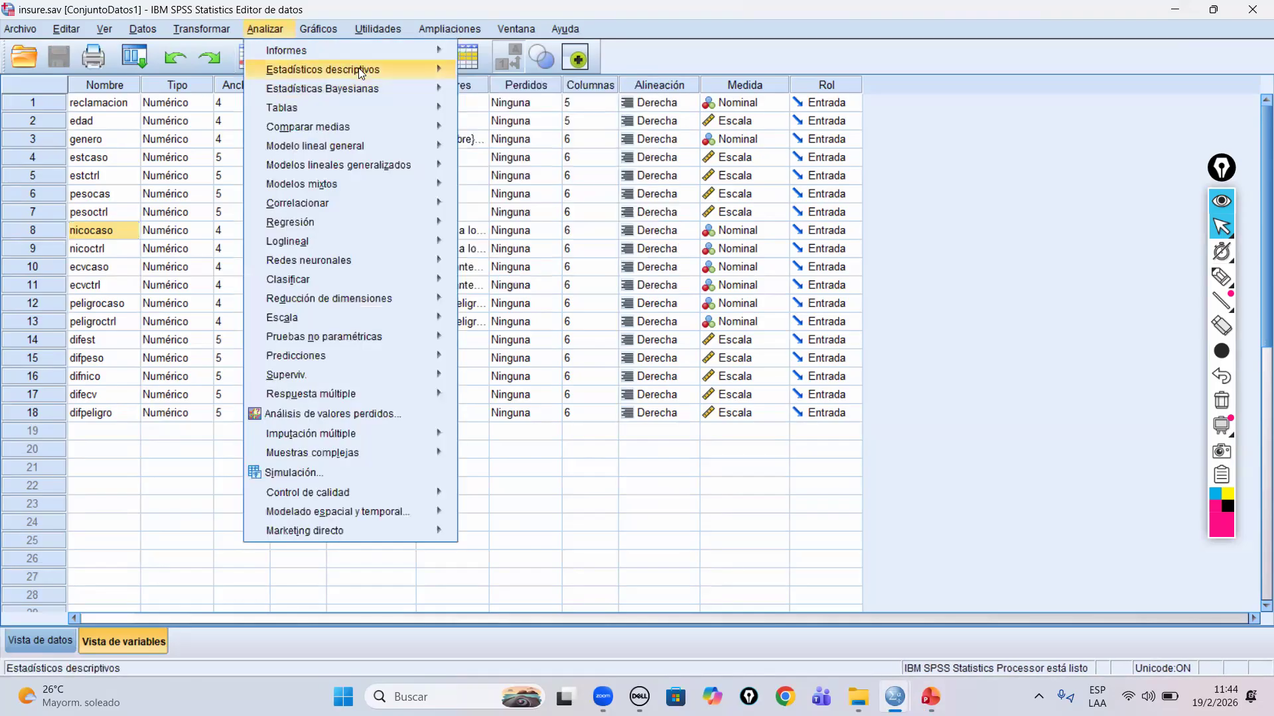
mouse_move(365, 71)
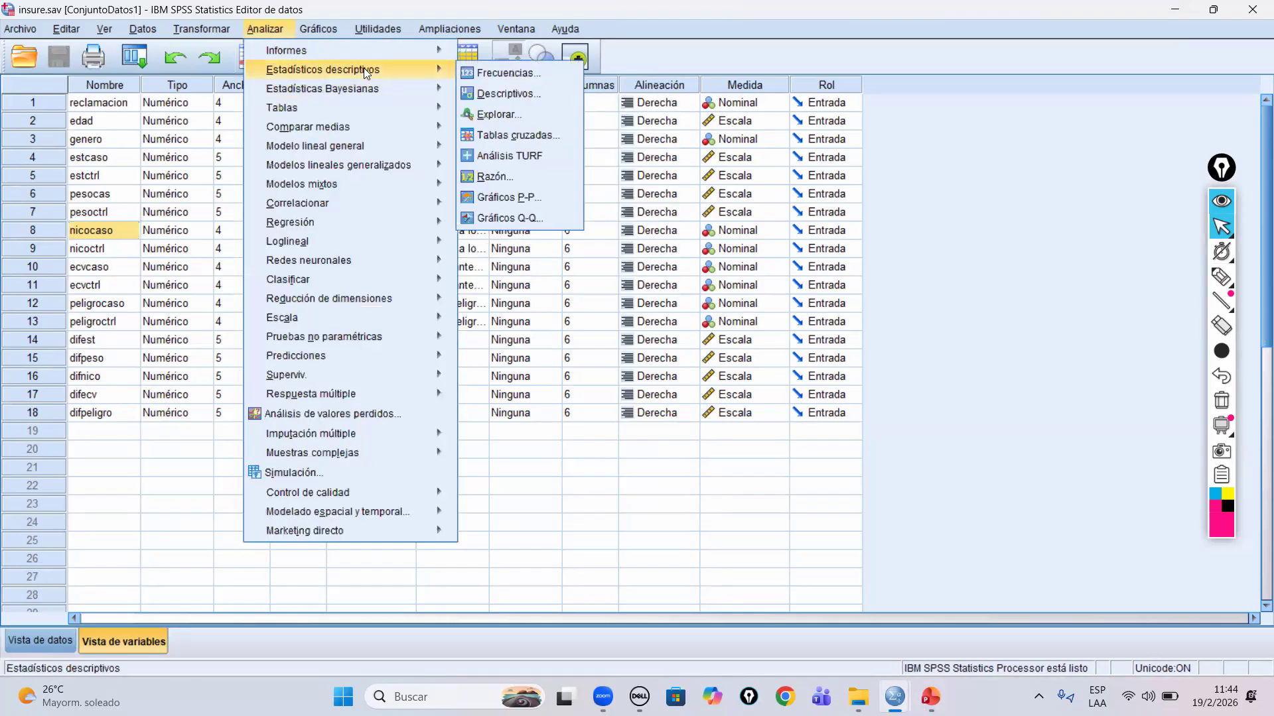
click(511, 114)
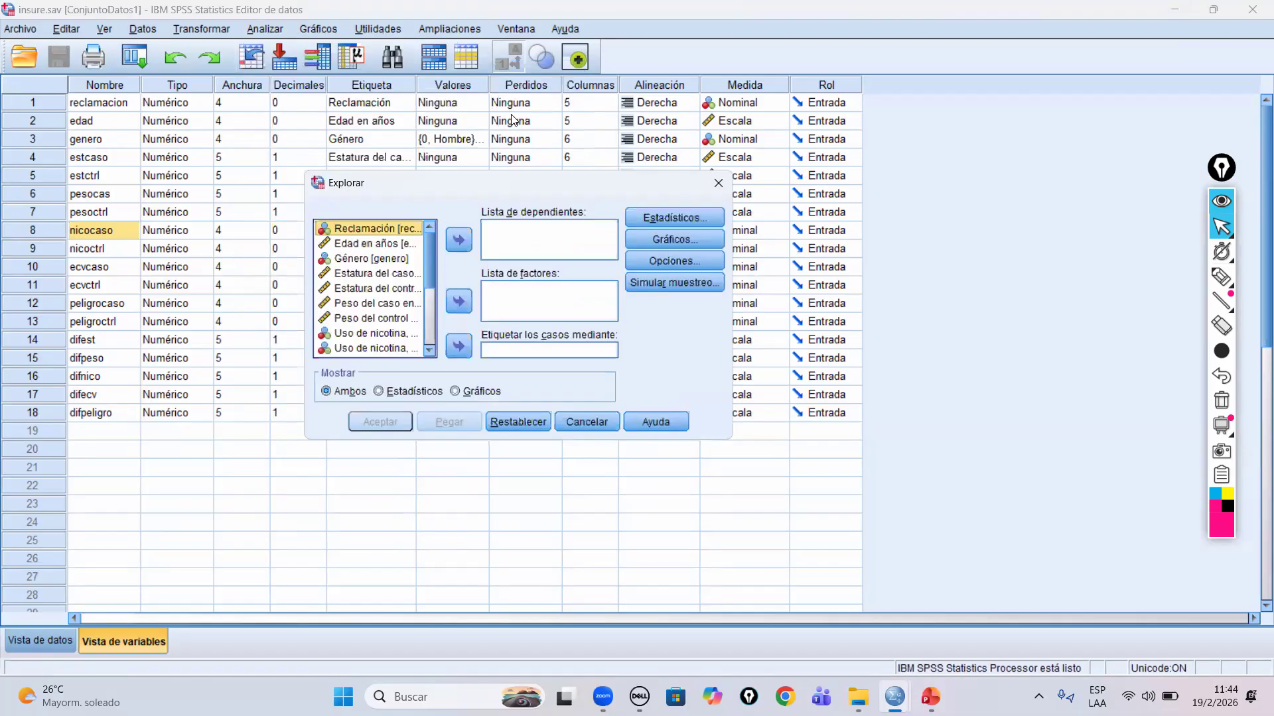
right_click(376, 233)
click(376, 249)
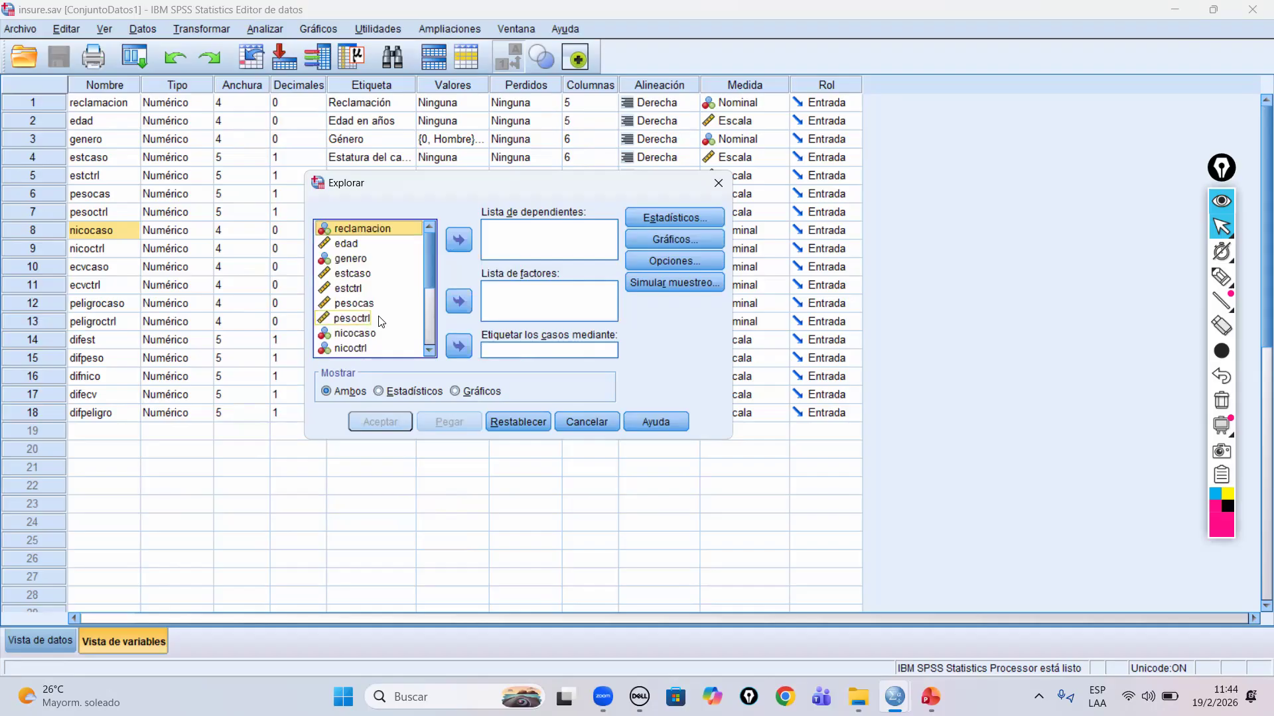
click(359, 305)
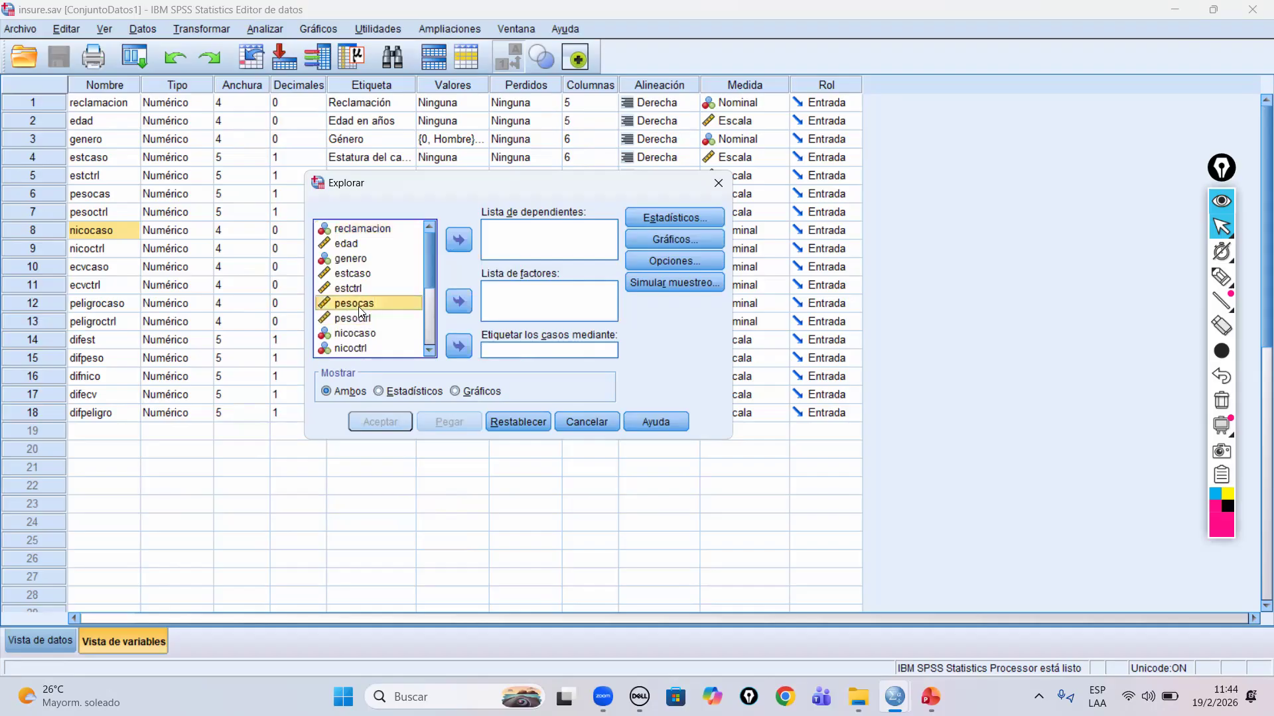
click(458, 243)
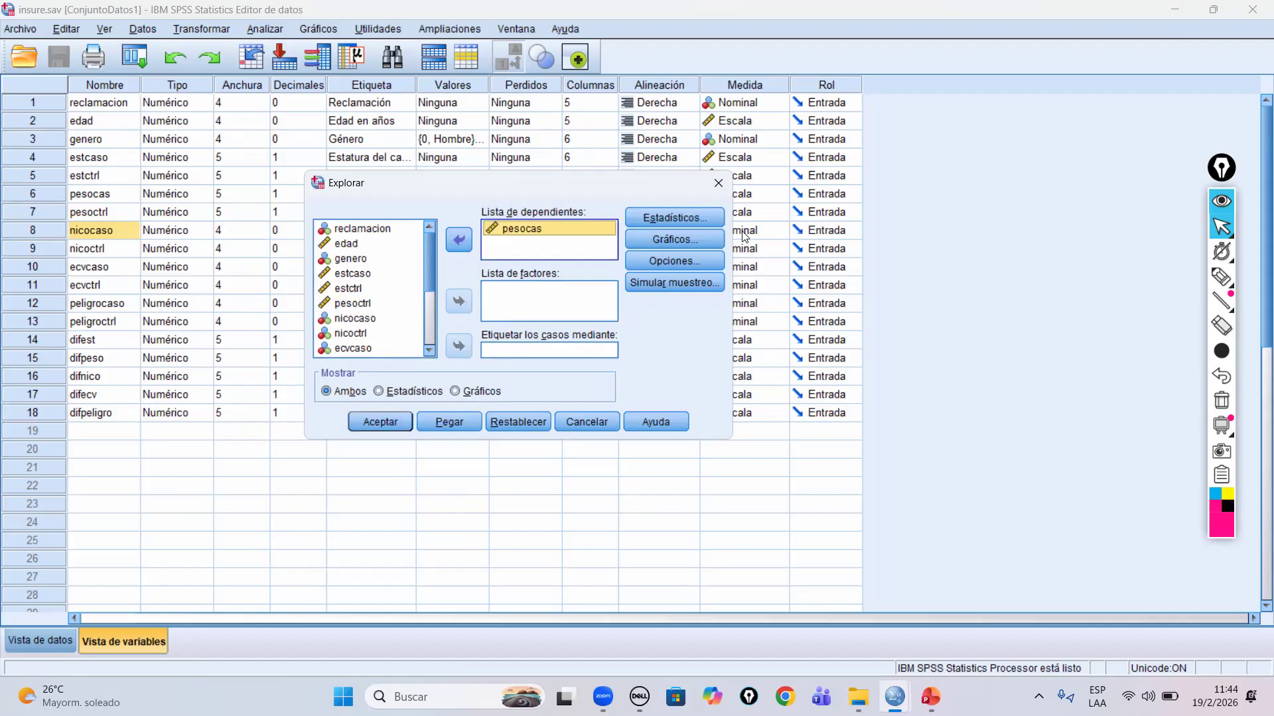
Exclude the stem-and-leaf plot (De tallo y hojas) from the Explorar charts and run the analysis for pesocas.
click(691, 239)
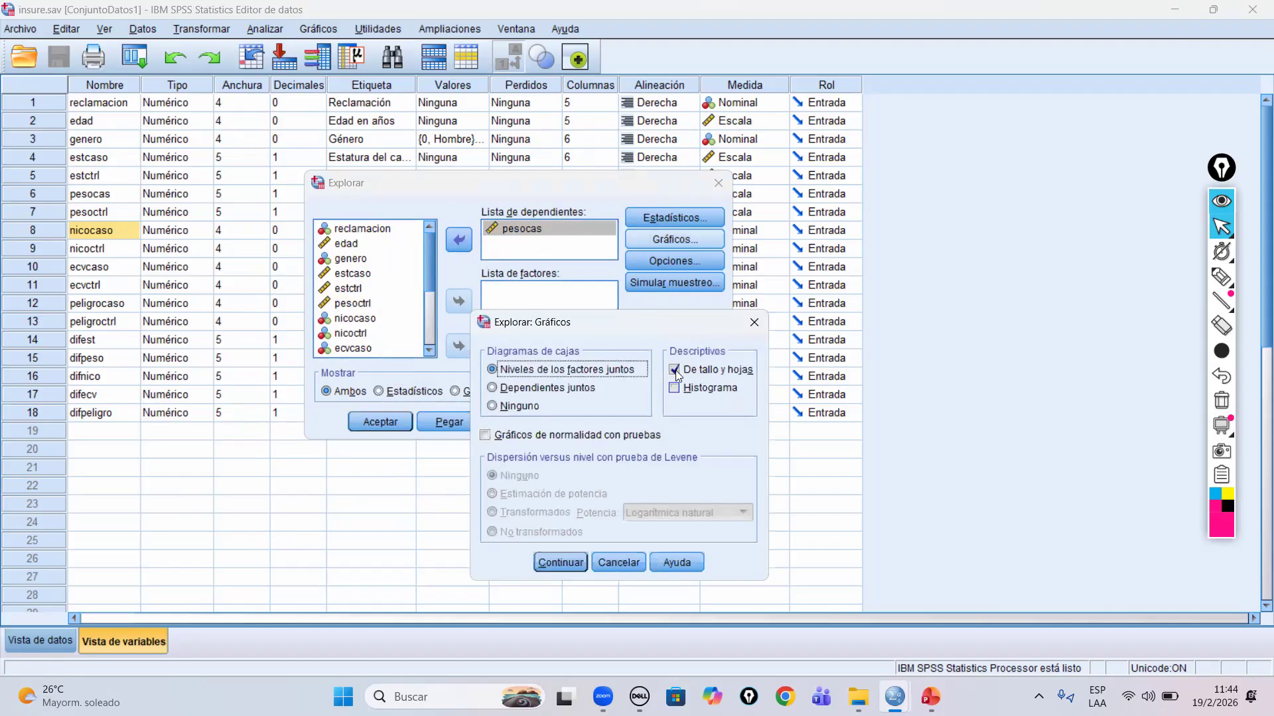
click(674, 370)
click(576, 561)
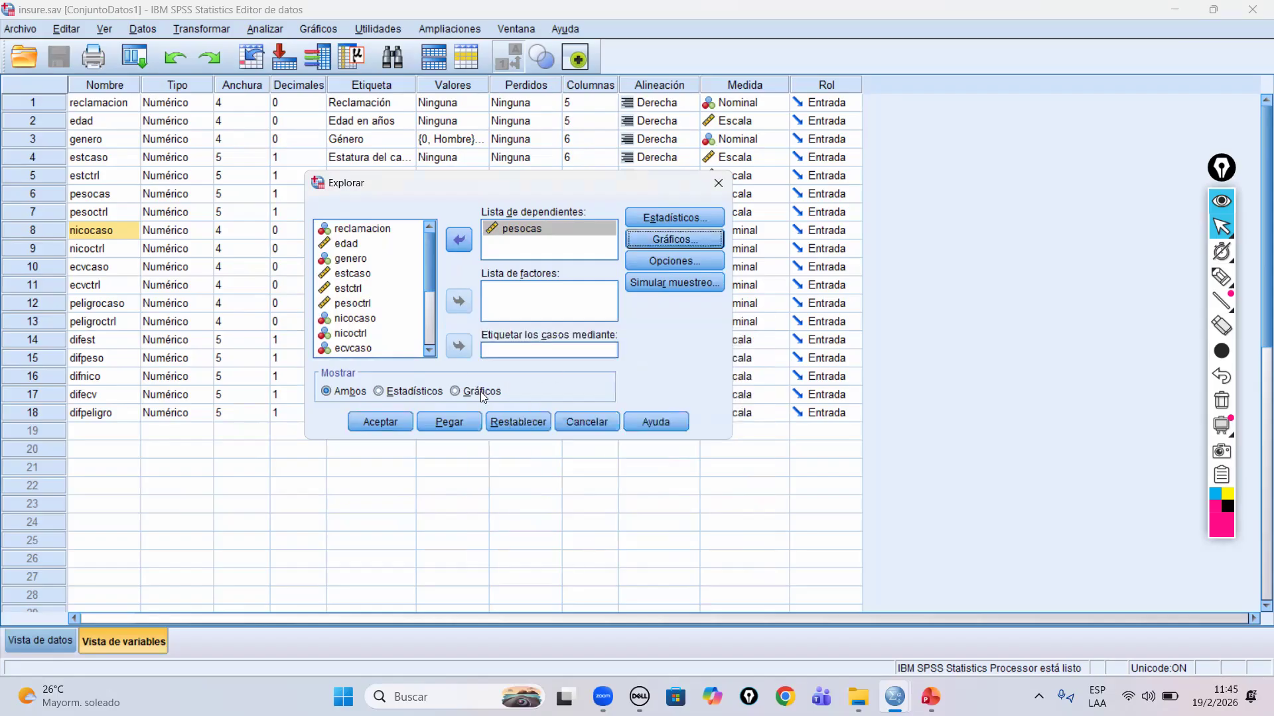
click(383, 423)
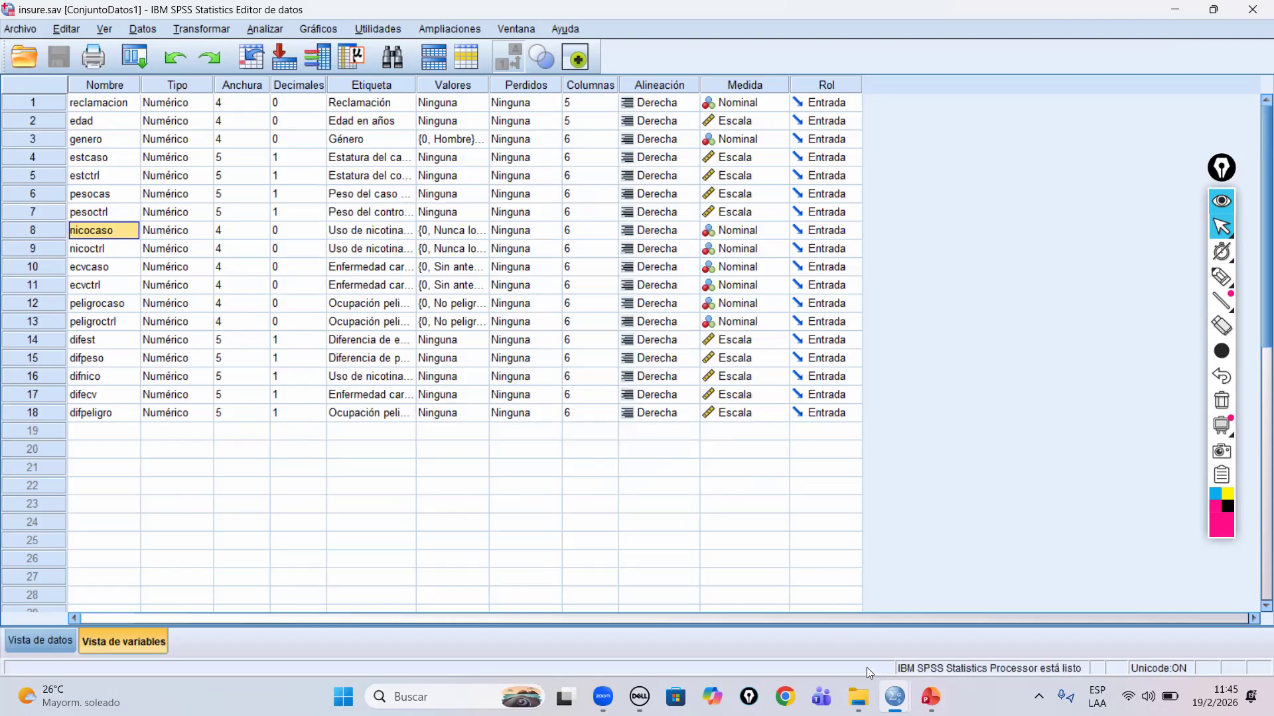
Review the descriptive statistics and box plot for Peso del caso en kg in the Resultado5 output.
mouse_move(895, 697)
click(1128, 630)
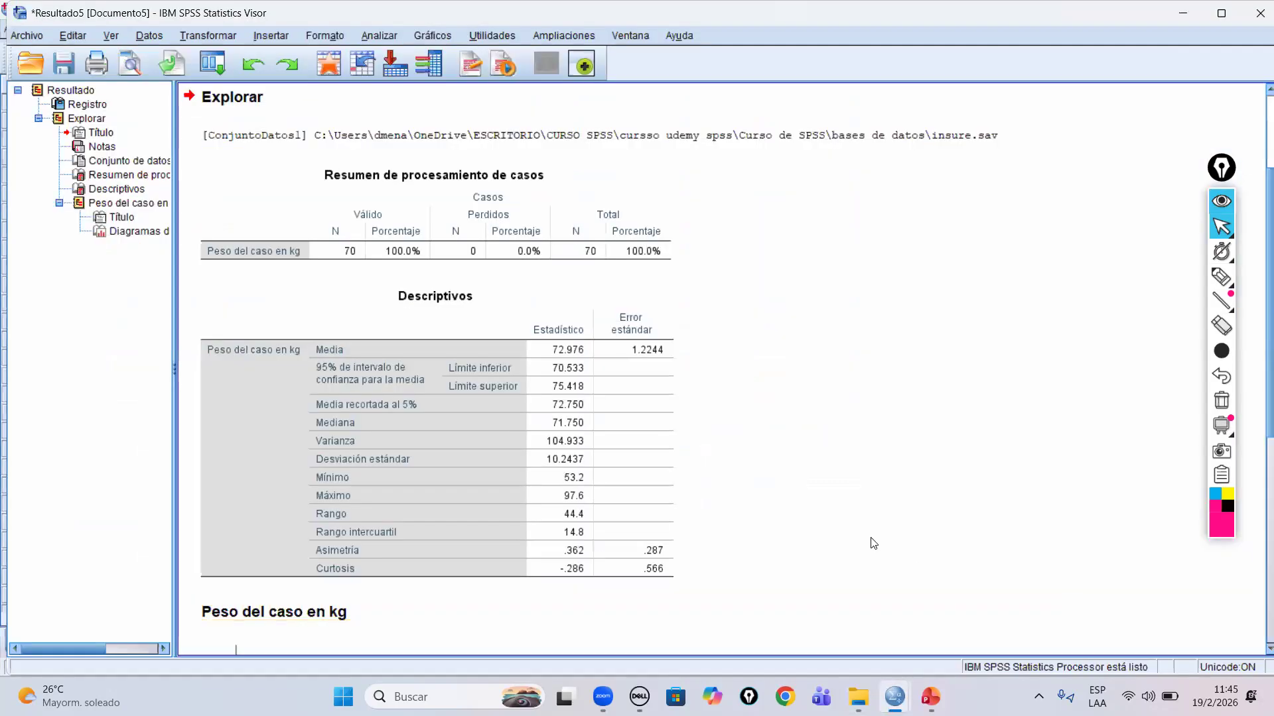
scroll(718, 498, down, 5)
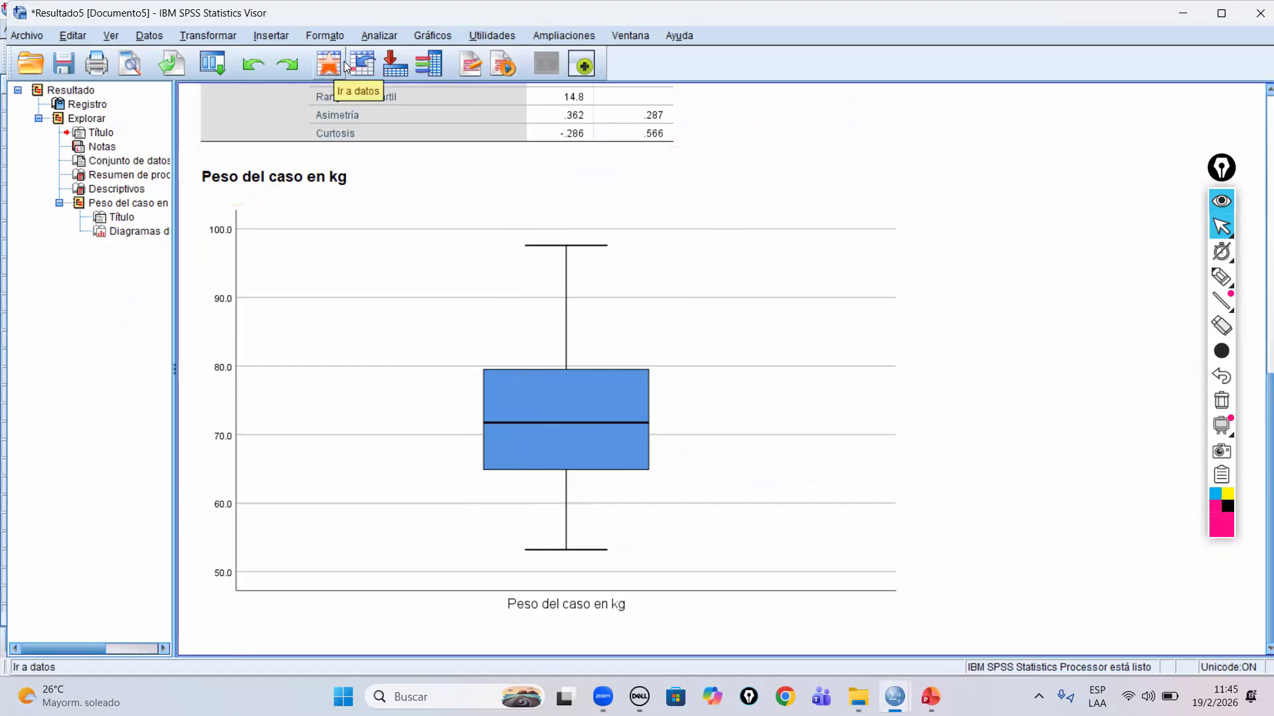
In the Employee data.sav dataset, start an Explorar analysis with variable names shown and salario as the dependent variable.
click(892, 693)
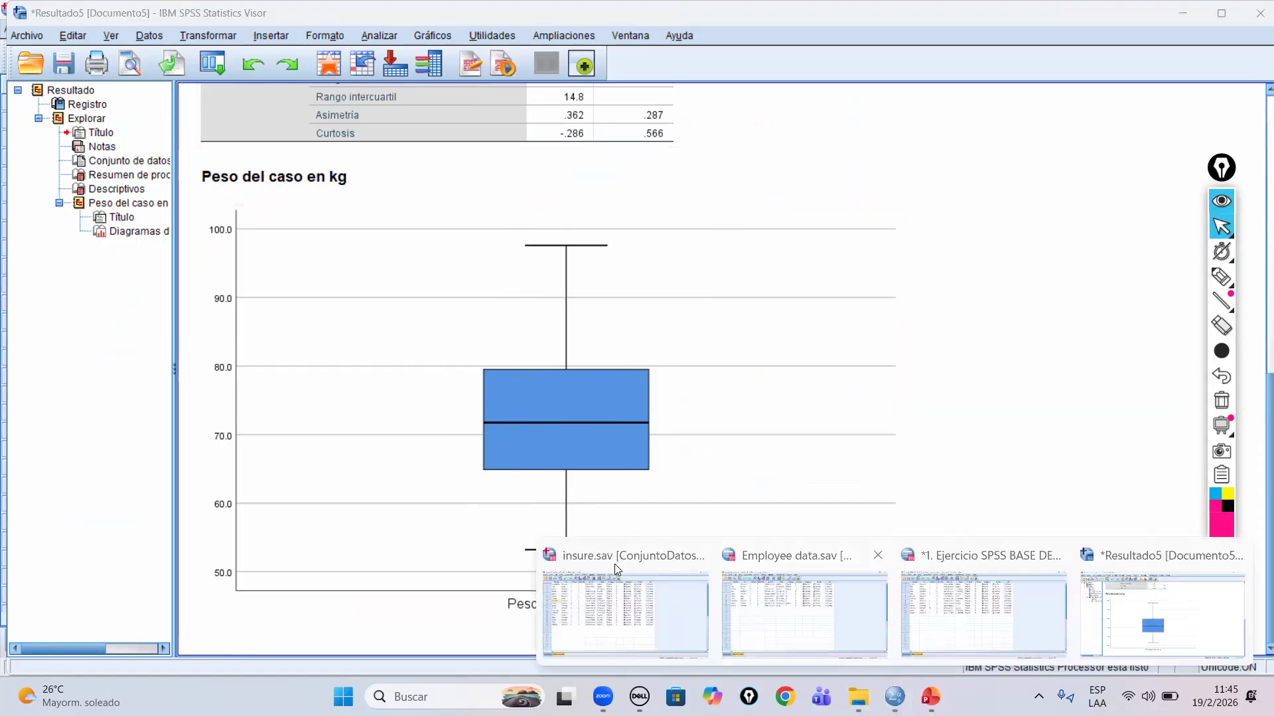
click(835, 624)
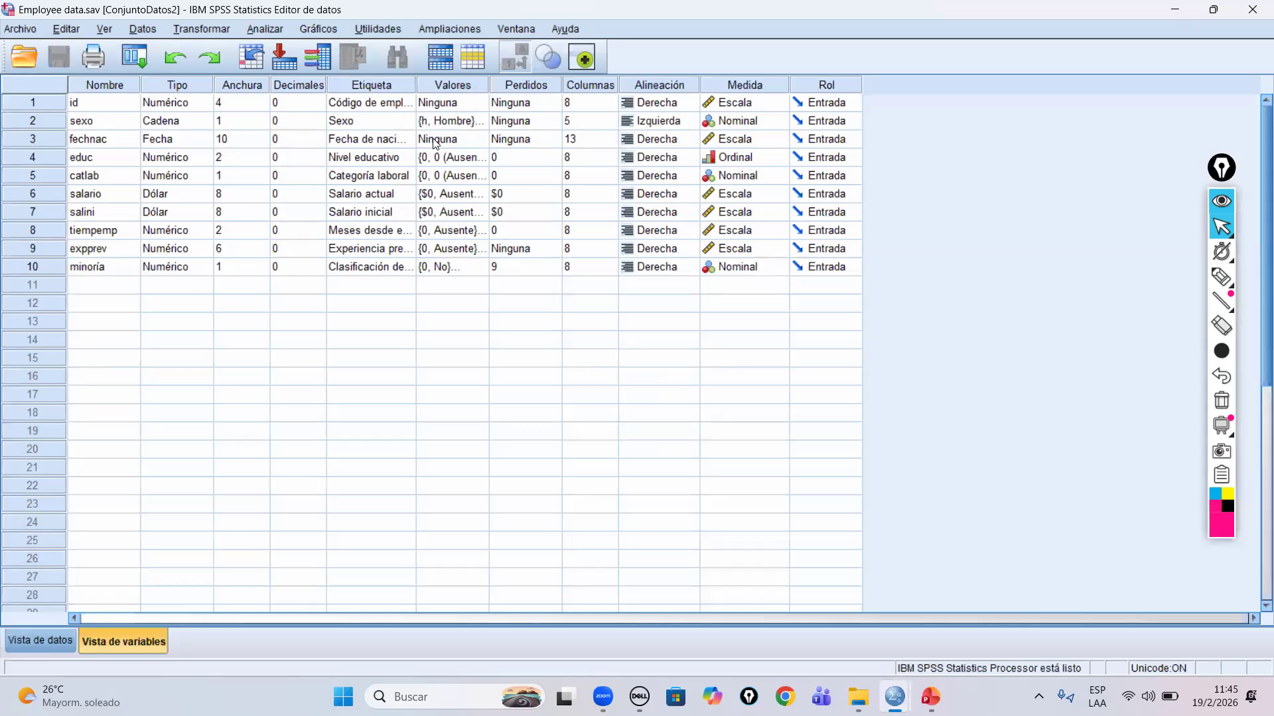
click(265, 29)
click(133, 66)
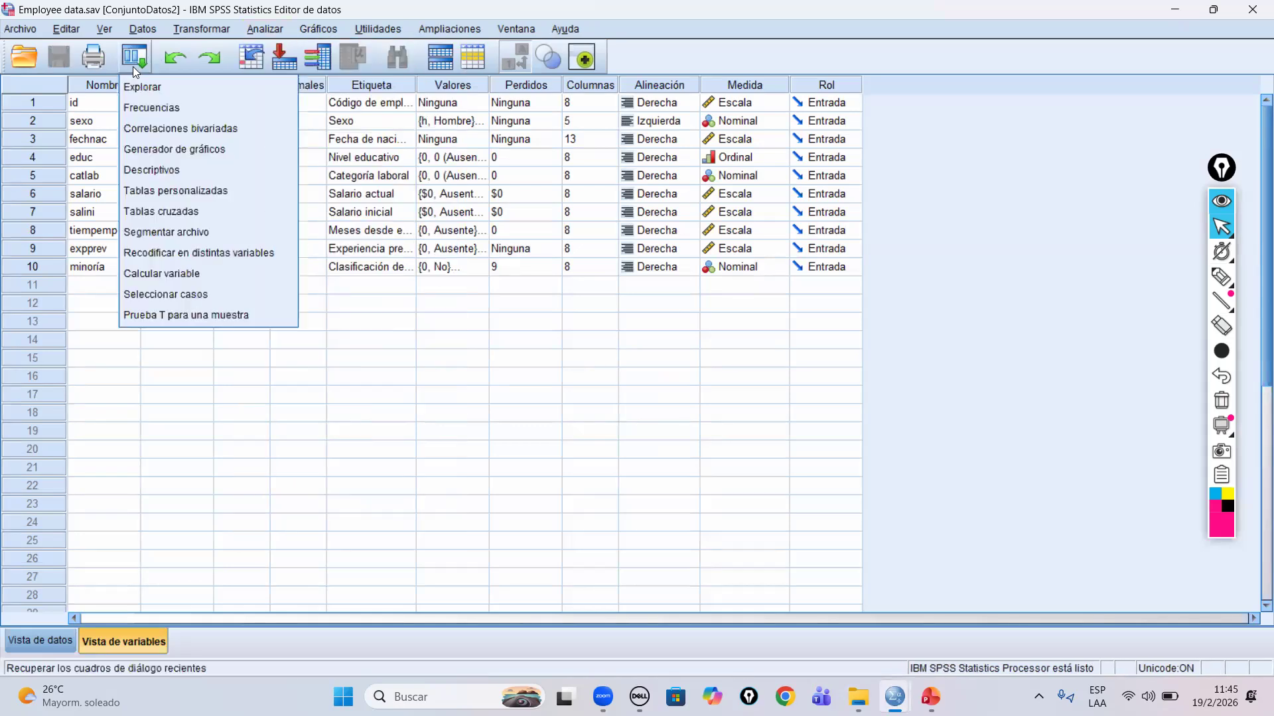
click(142, 87)
right_click(355, 303)
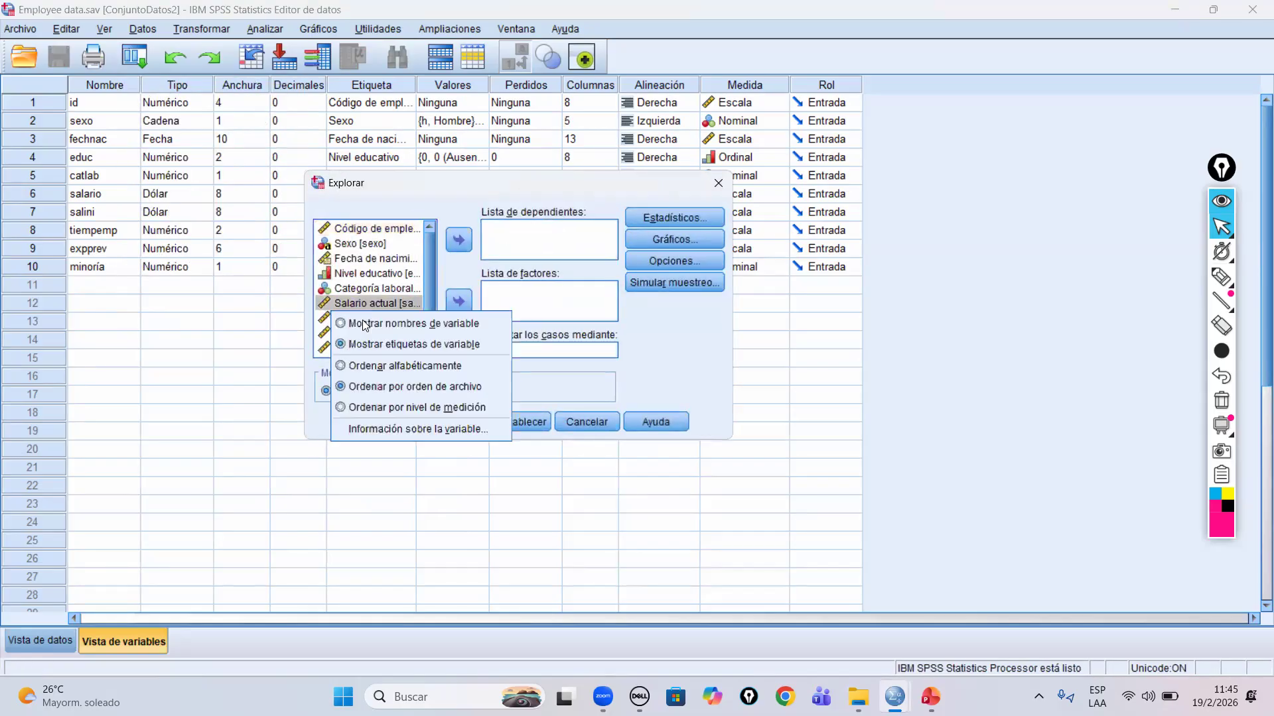
click(364, 324)
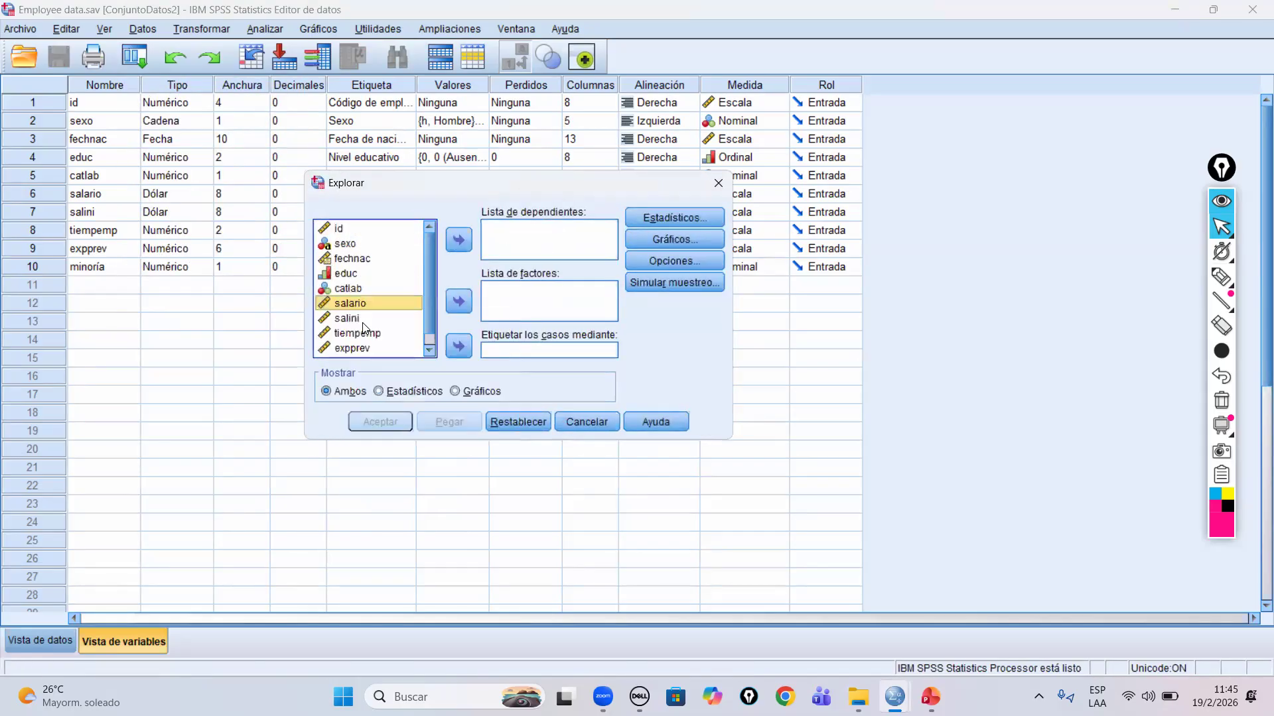
click(457, 240)
Exclude the stem-and-leaf plot (De tallo y hojas) from the Explorar charts and run the analysis for salario.
click(667, 244)
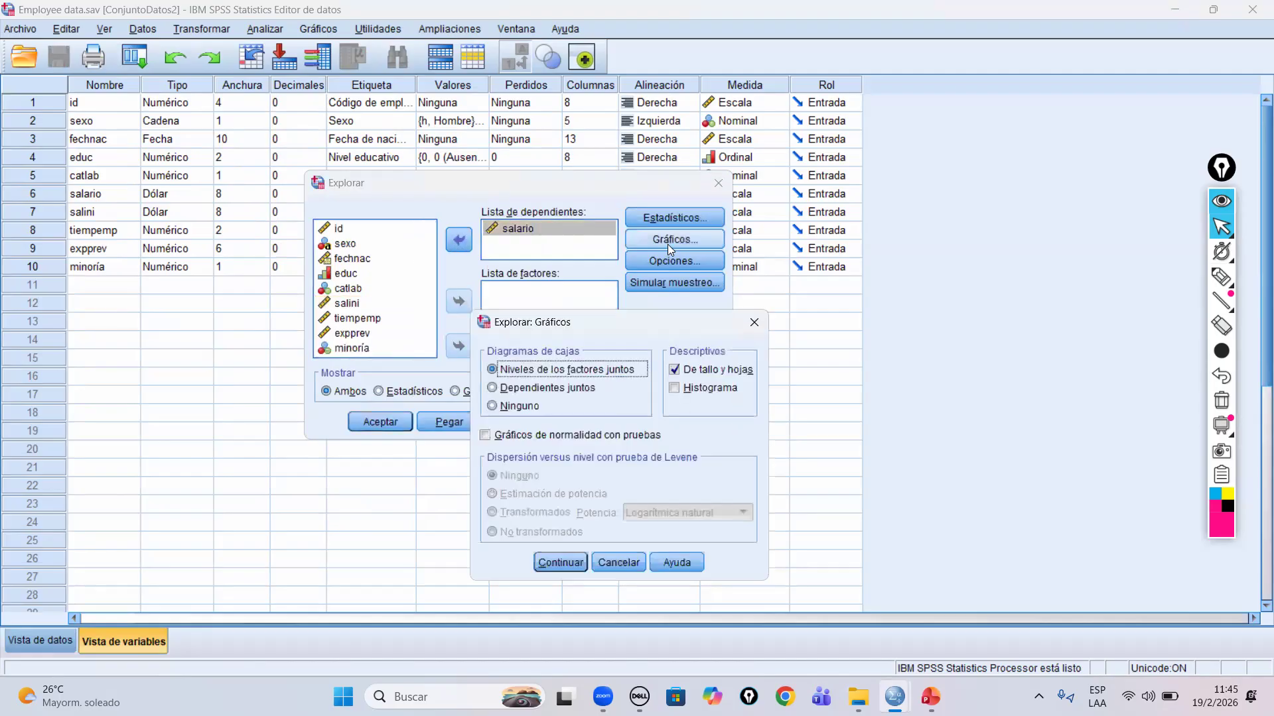
click(673, 369)
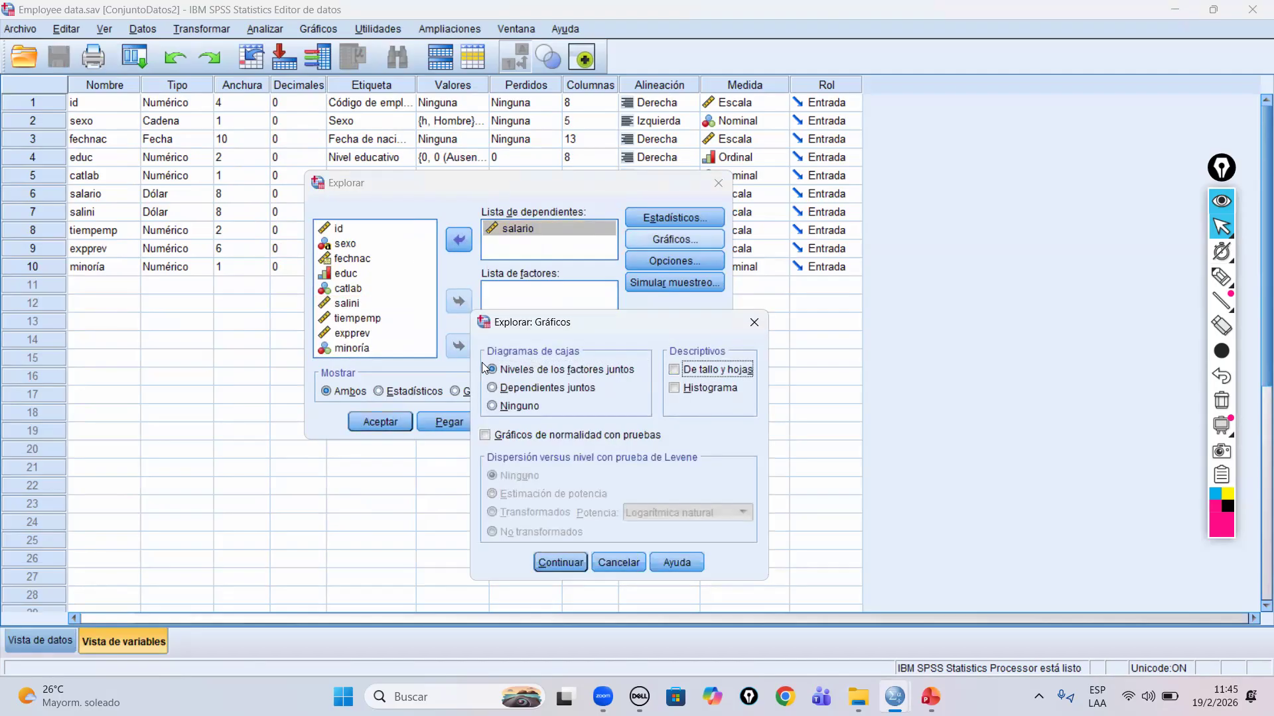
click(561, 561)
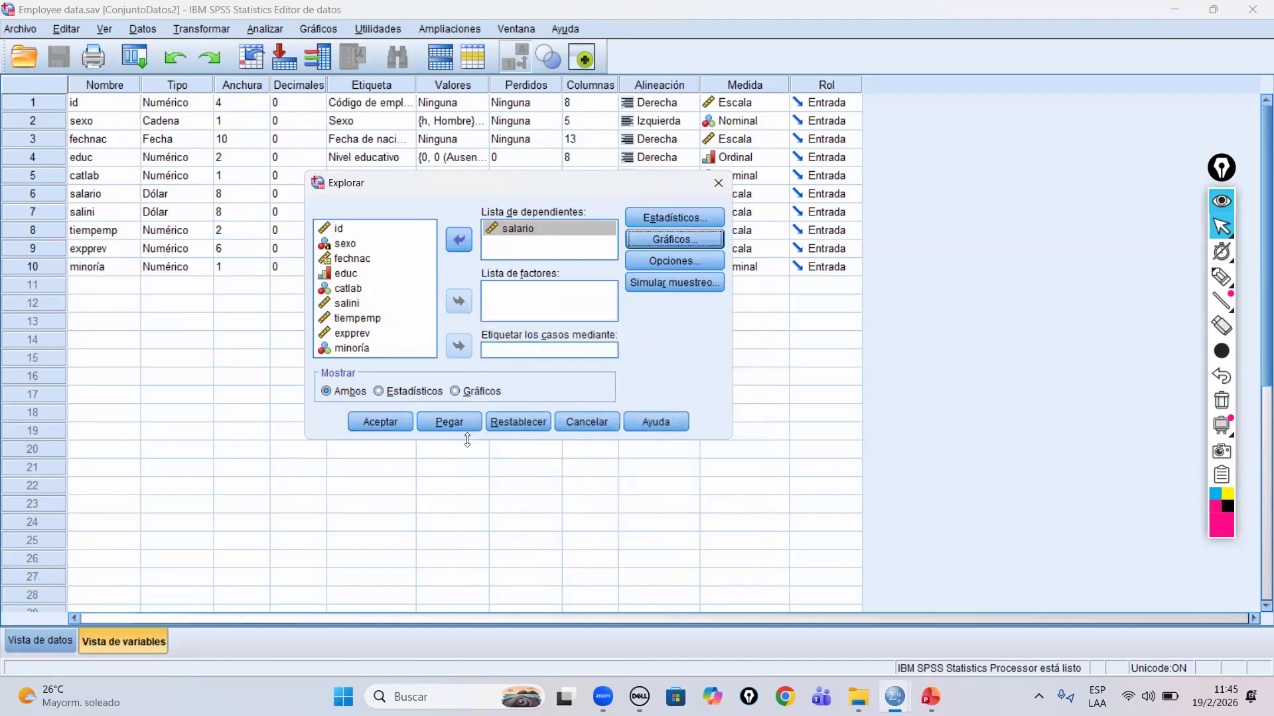
click(396, 422)
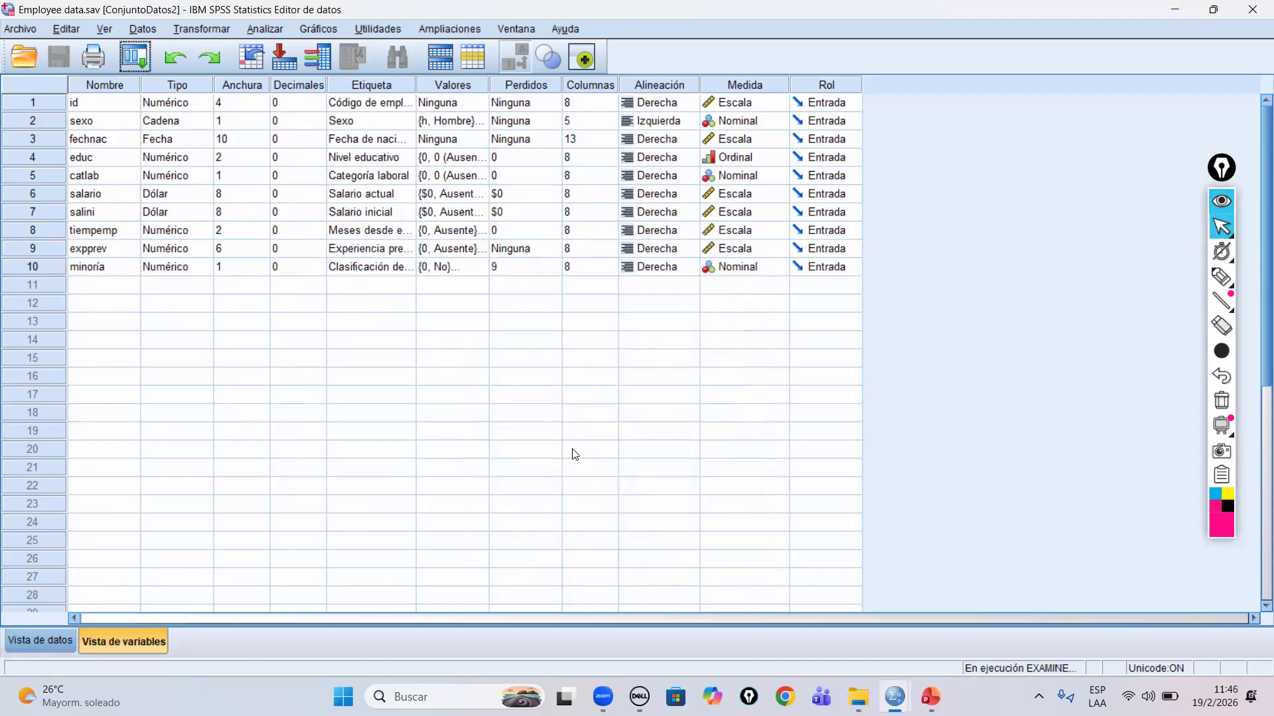
scroll(574, 439, down, 10)
scroll(578, 432, up, 6)
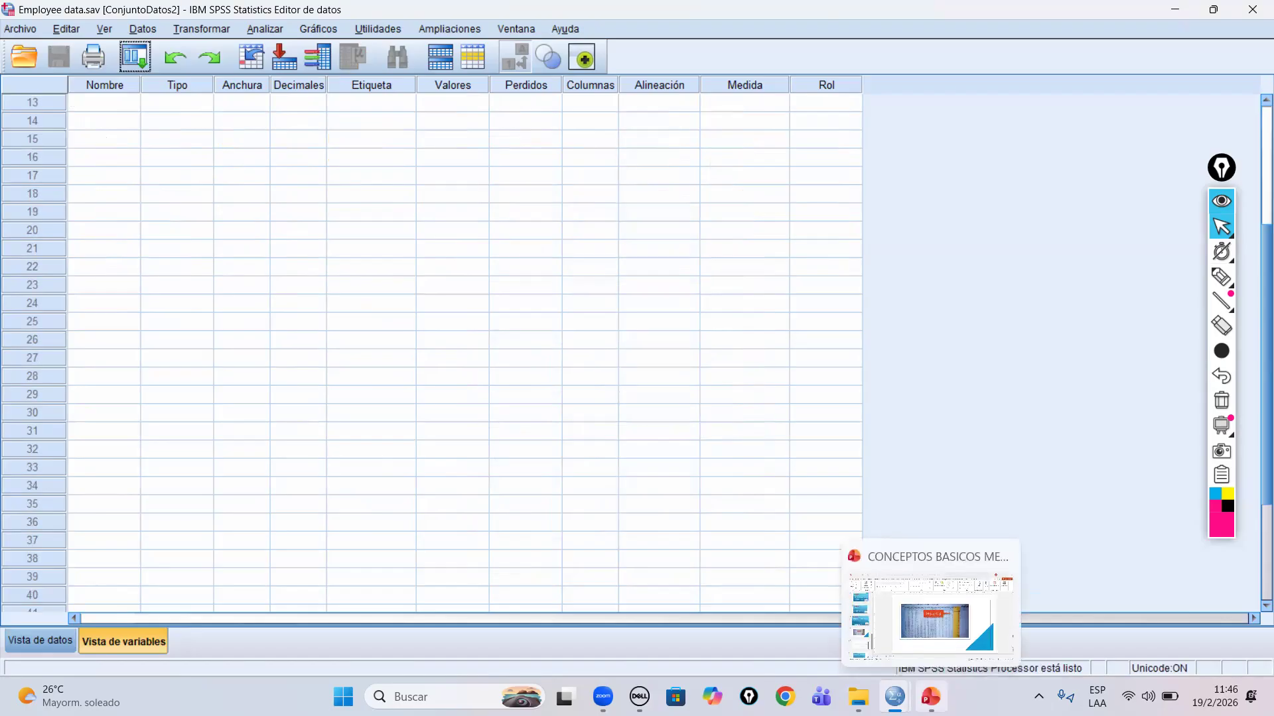
Review the descriptive statistics and box plot for Salario actual in the Resultado5 output.
mouse_move(894, 696)
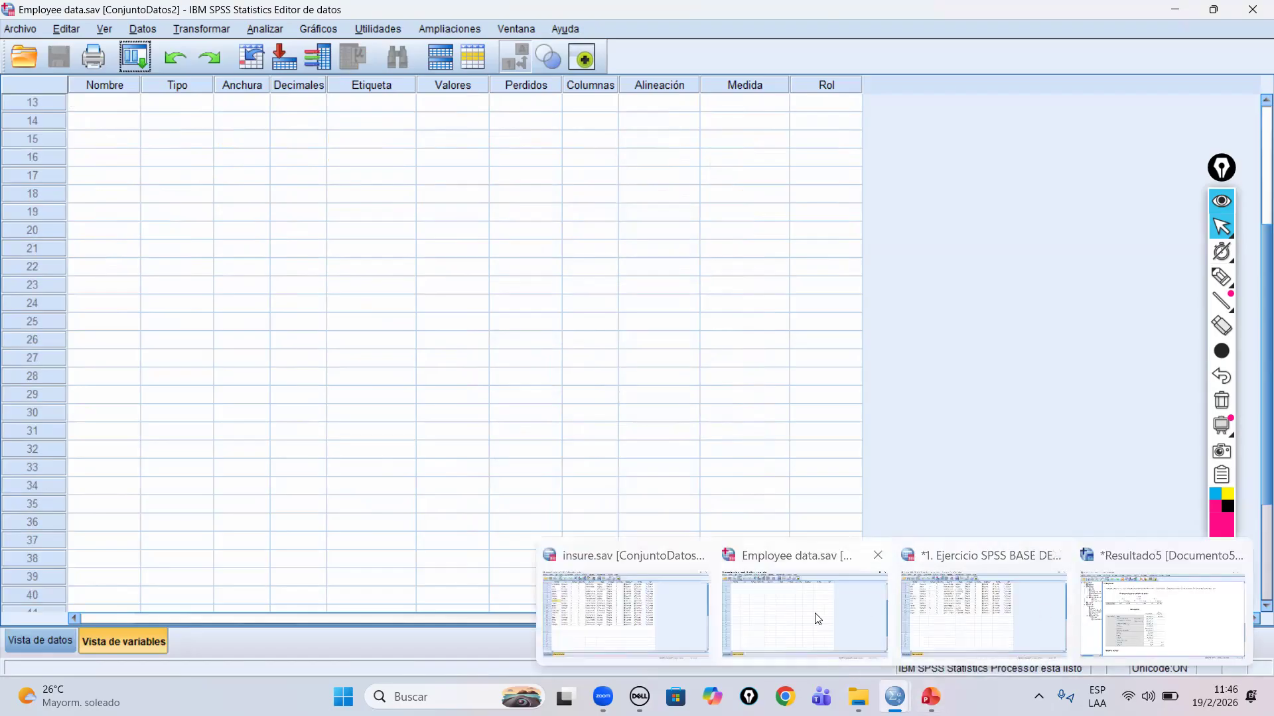
click(1206, 629)
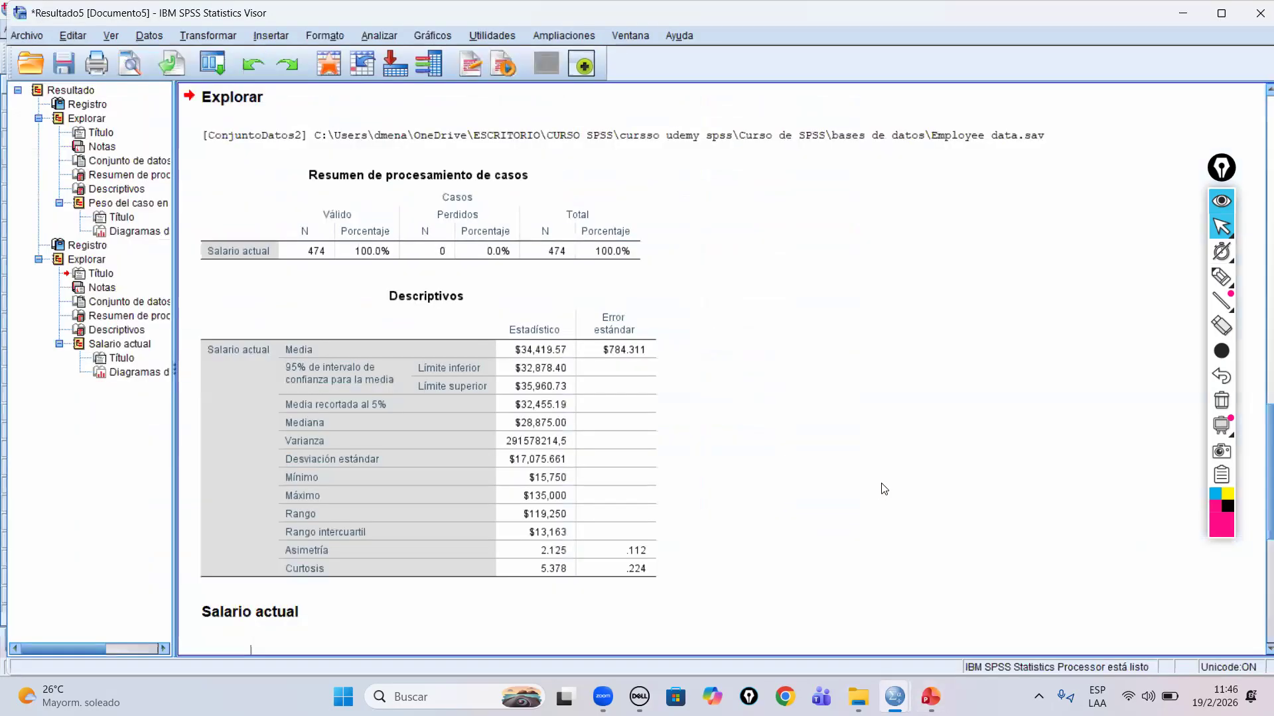
scroll(809, 434, down, 5)
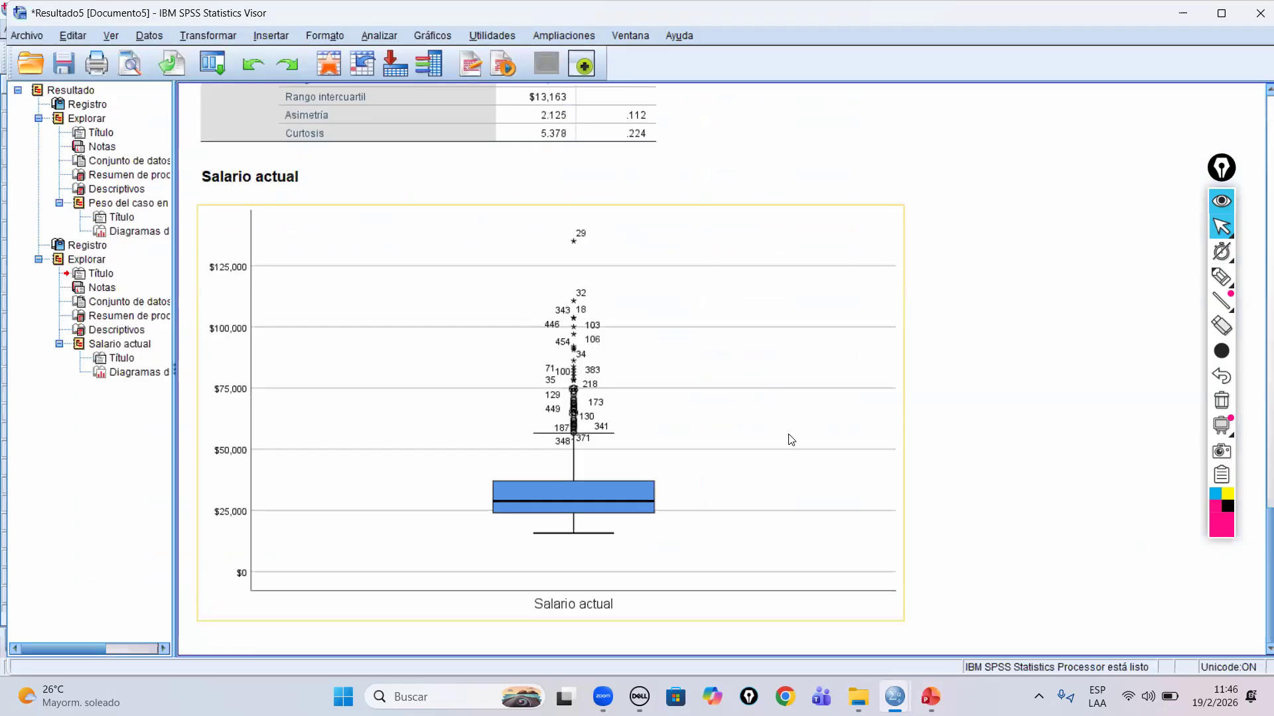
Examine the outliers in the Salario actual box plot in an enlarged print preview, and close the preview.
click(715, 249)
click(221, 73)
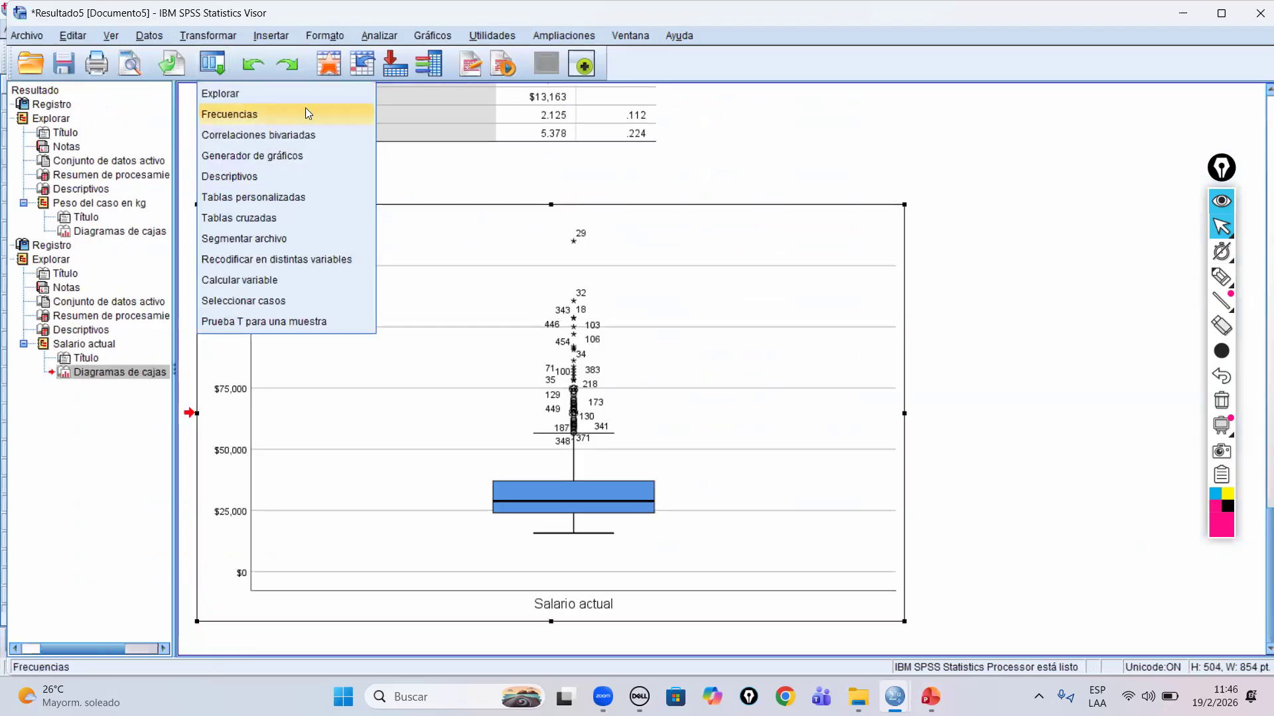
click(139, 63)
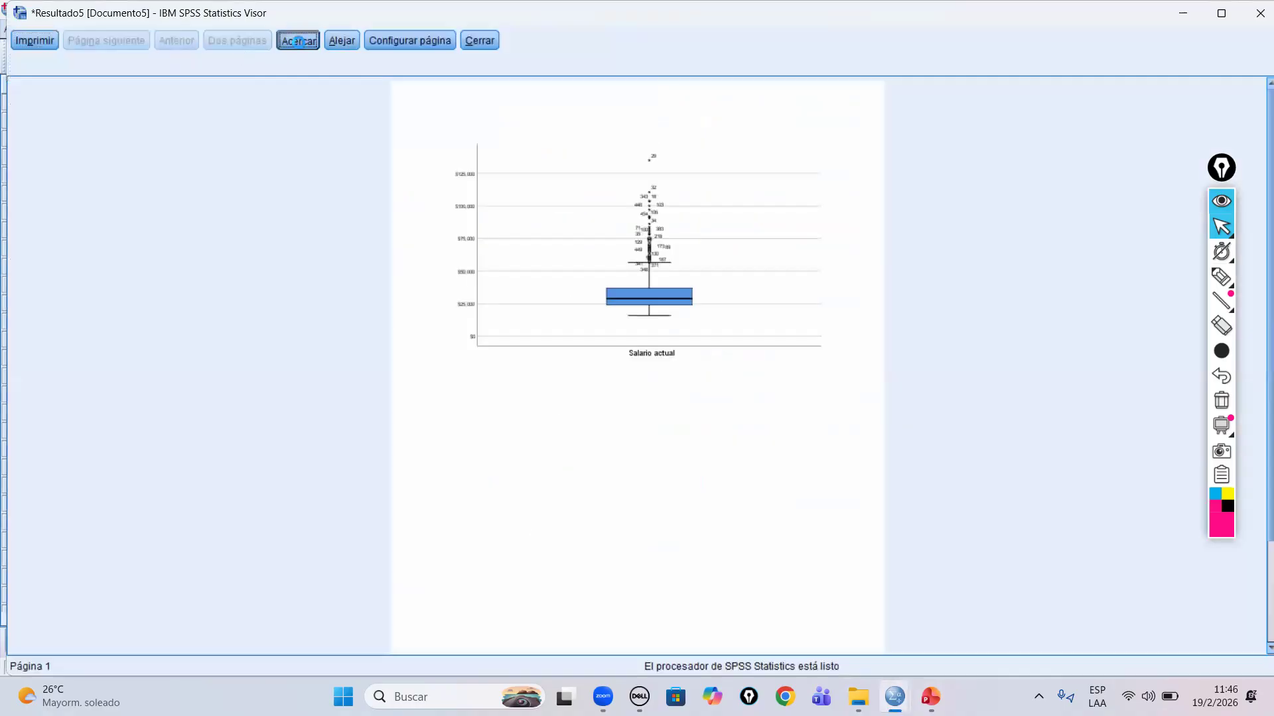
click(298, 41)
click(298, 40)
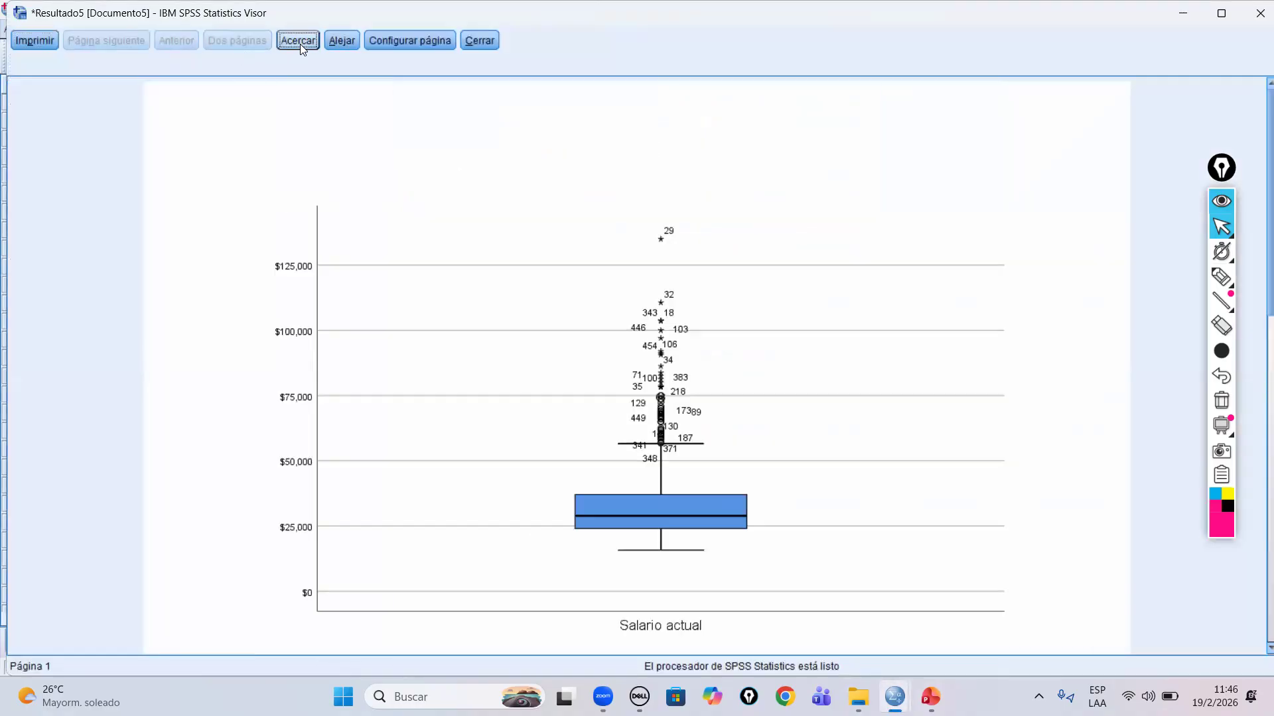
scroll(854, 427, down, 1)
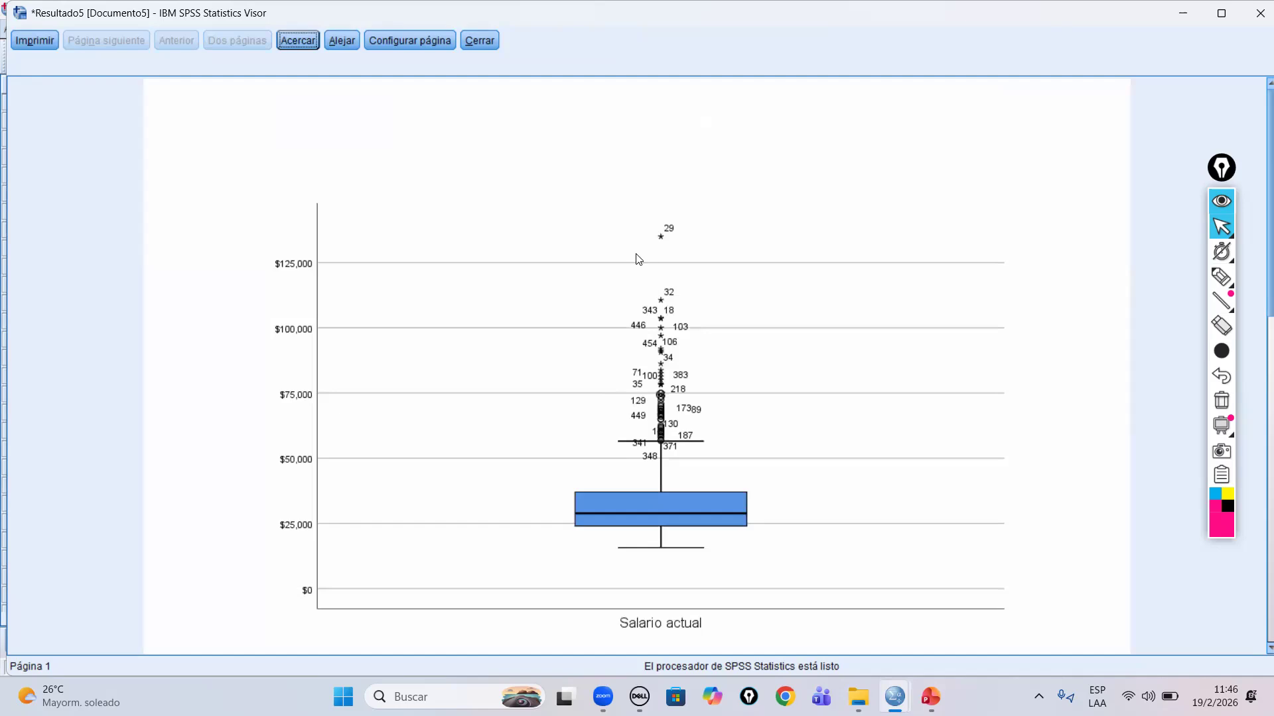
click(488, 43)
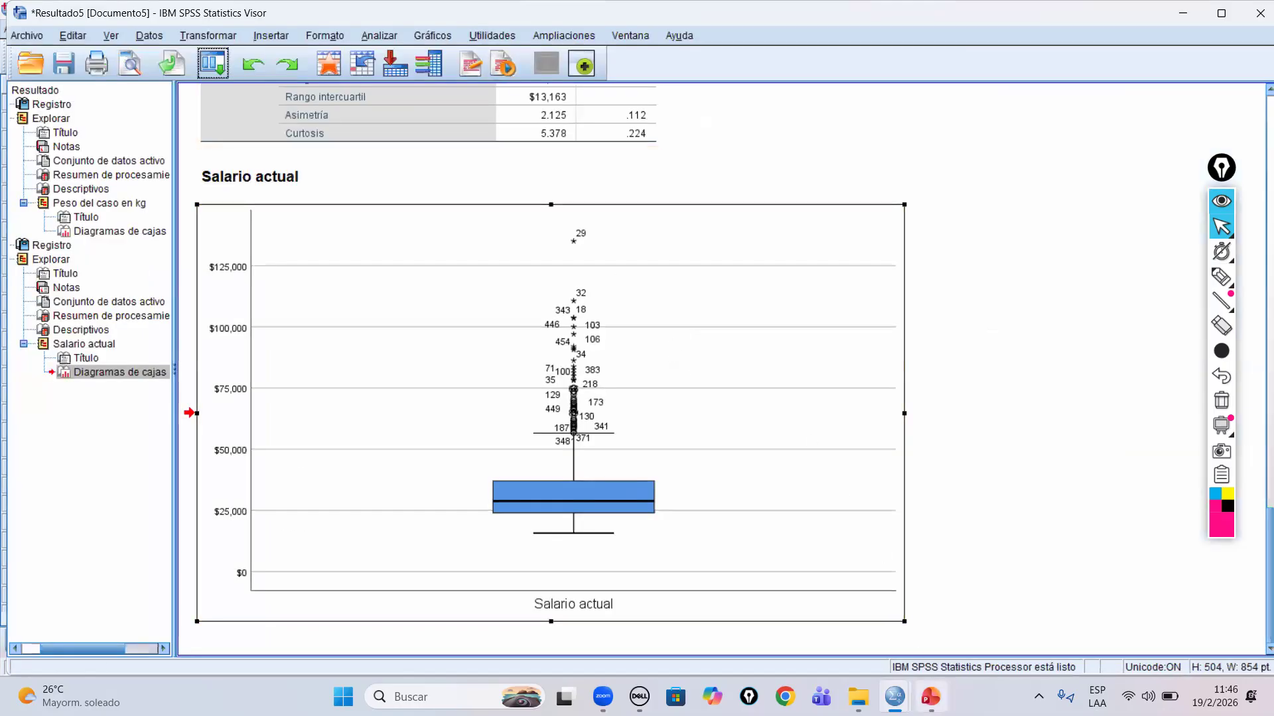
Switch to the PowerPoint presentation and display slide 18 on the two methods for detecting outliers.
mouse_move(894, 697)
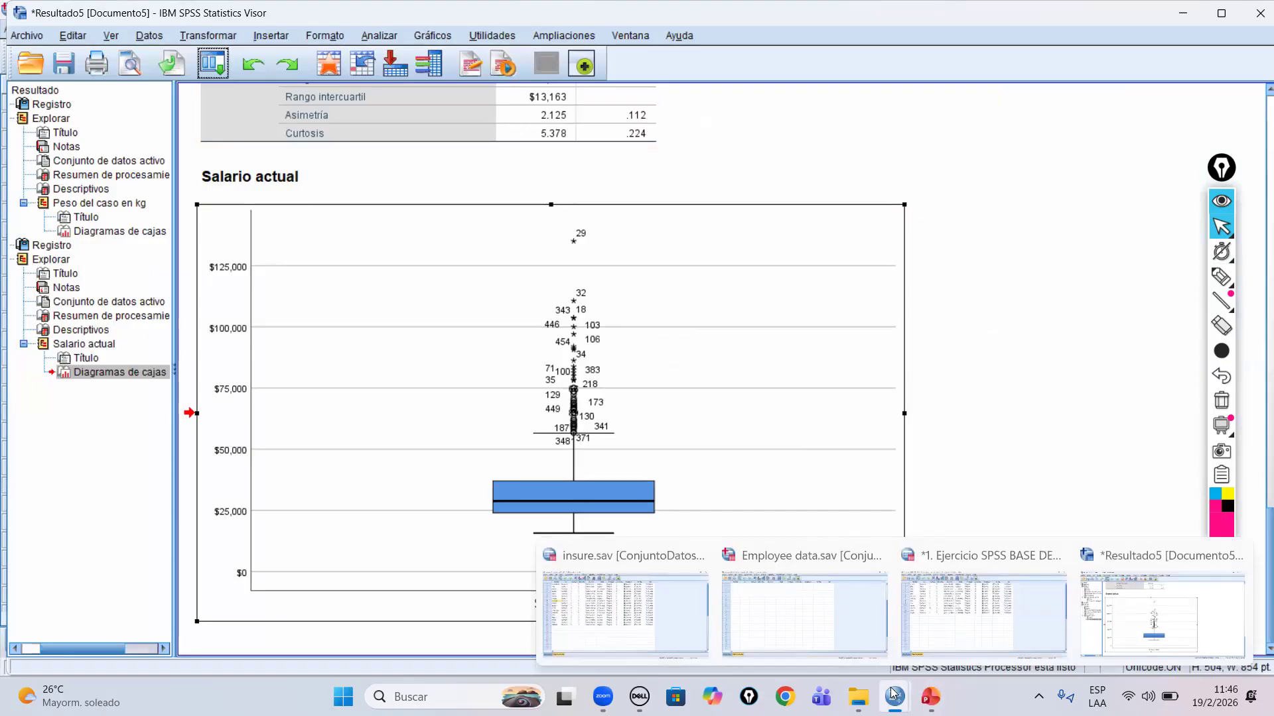
click(626, 614)
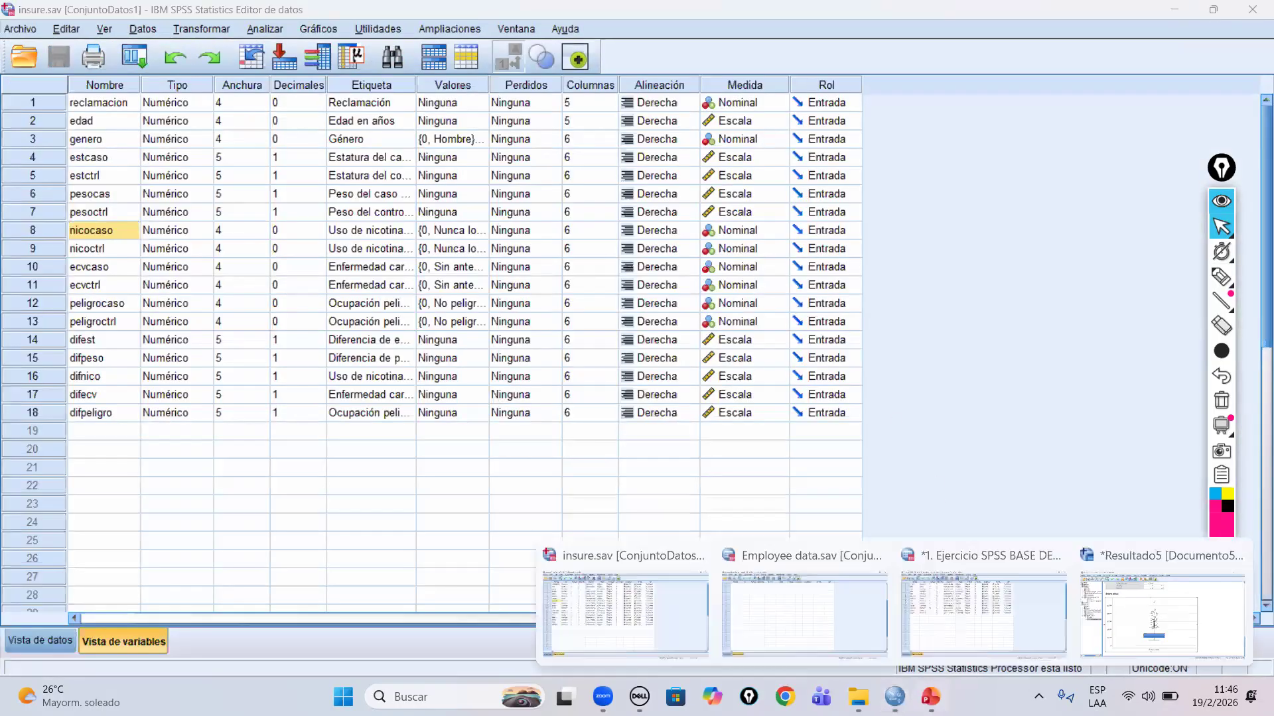
click(930, 696)
click(97, 392)
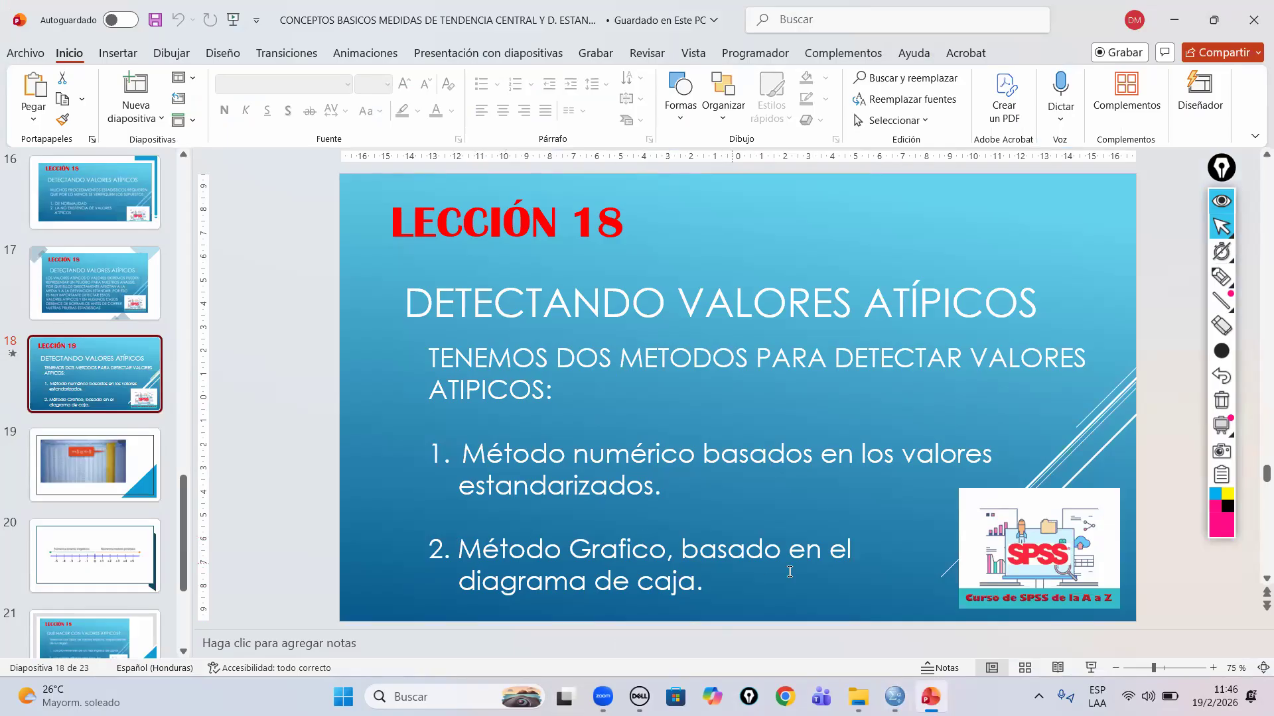
Switch to the insure.sav dataset in SPSS and open the Descriptivos analysis.
mouse_move(895, 697)
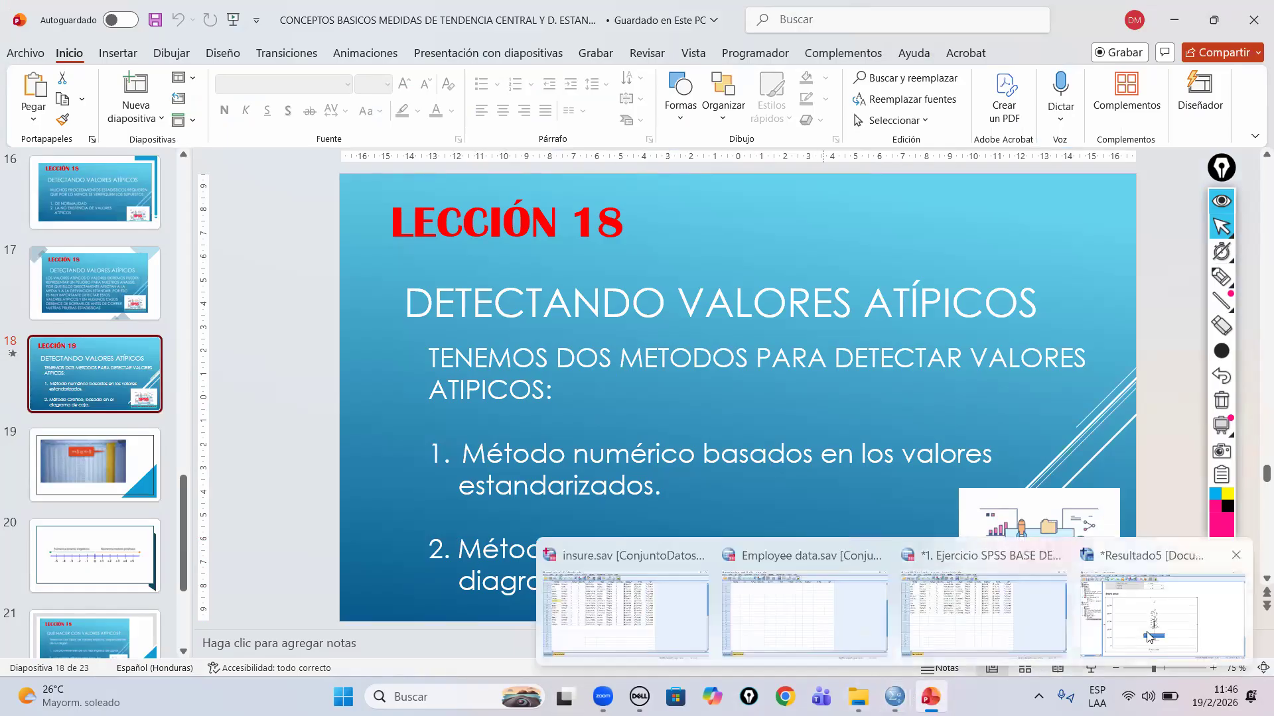
click(648, 607)
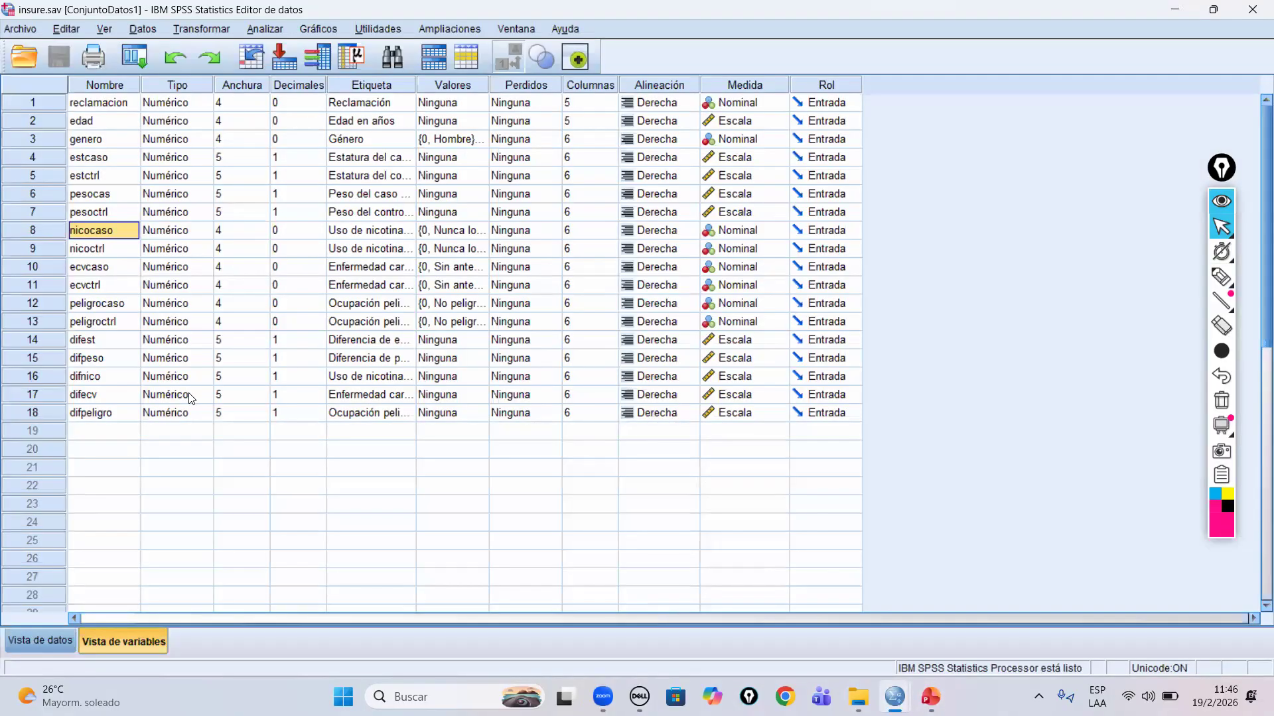
click(252, 28)
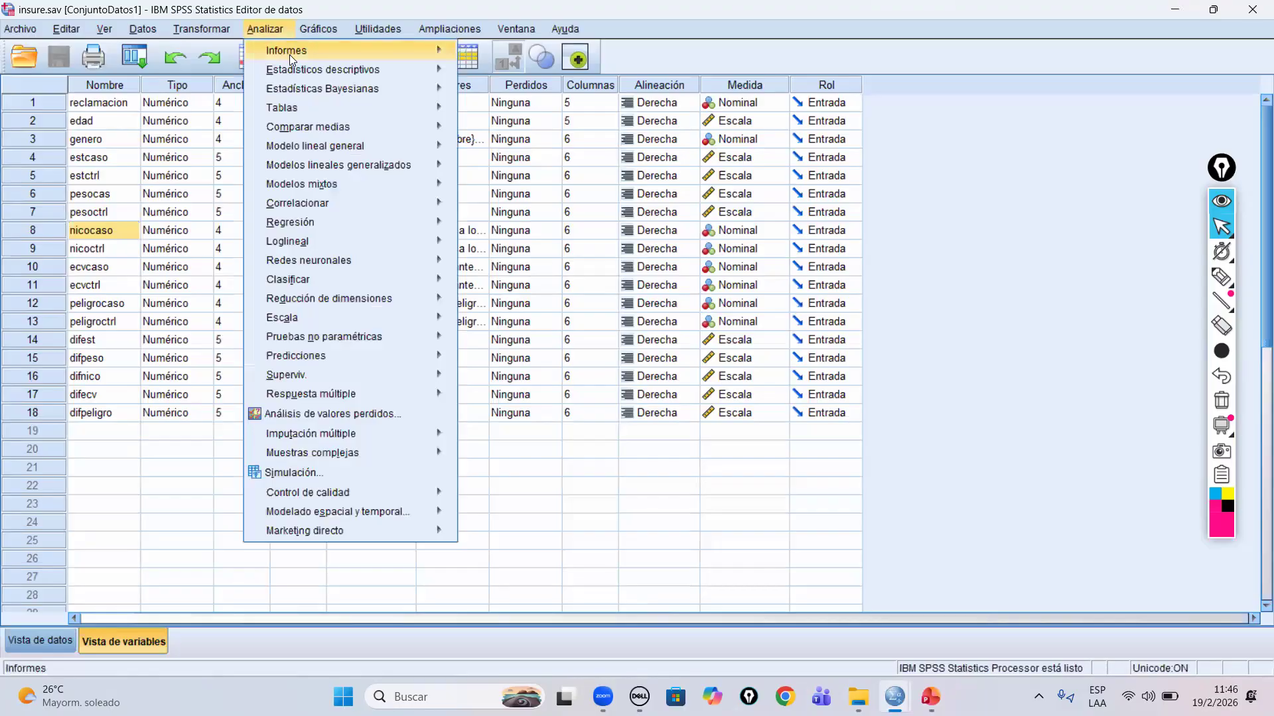
mouse_move(292, 66)
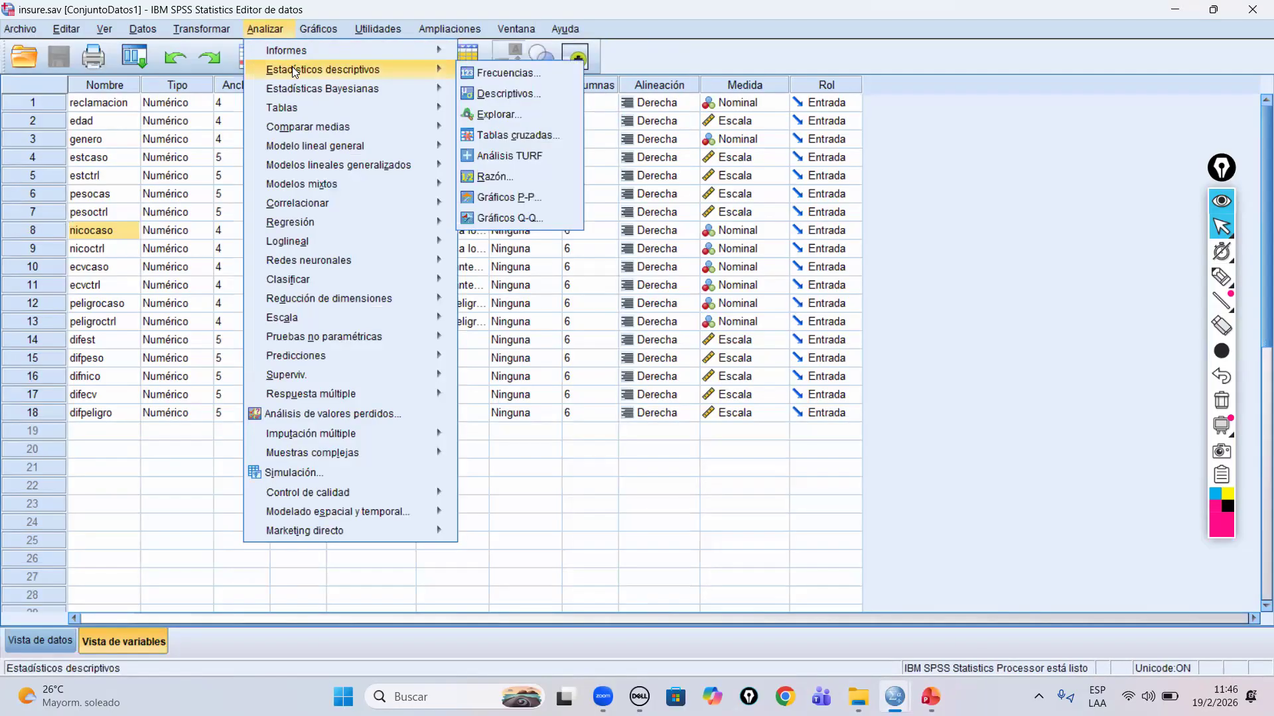
click(495, 94)
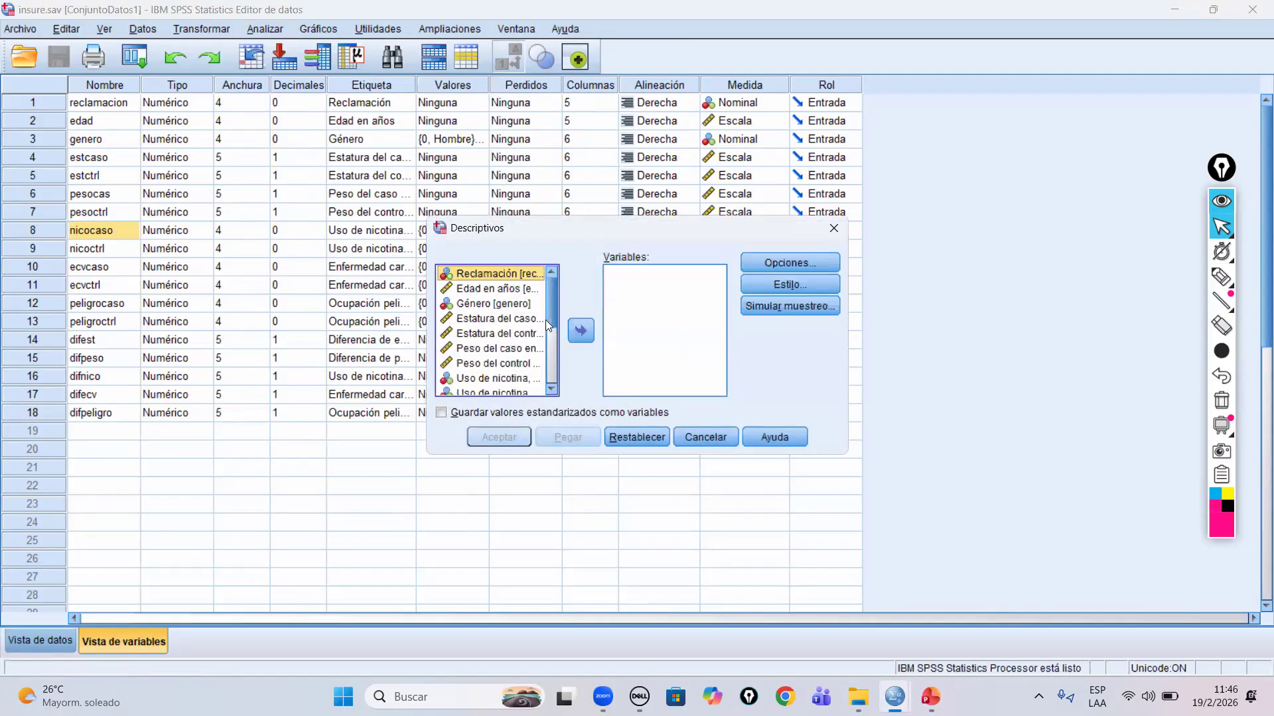
Show the variables by name and run Descriptivos for pesocas, saving its standardized values as a variable.
right_click(494, 317)
click(496, 337)
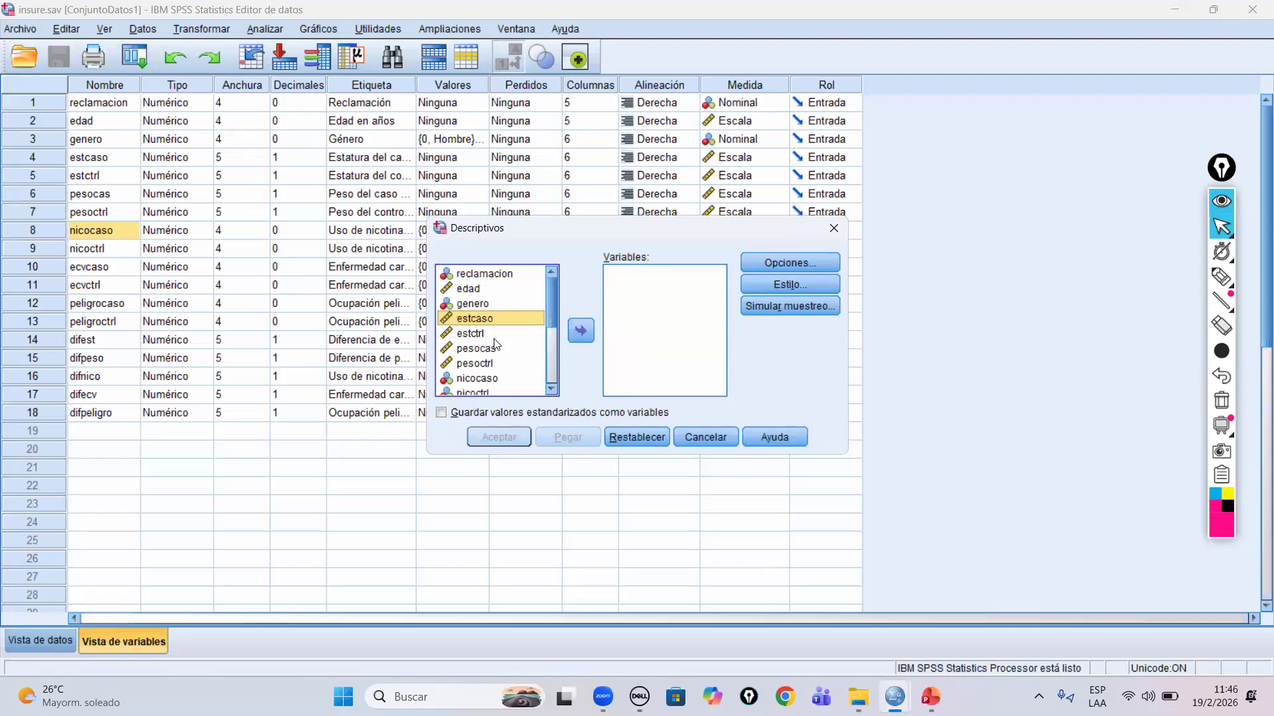
click(488, 349)
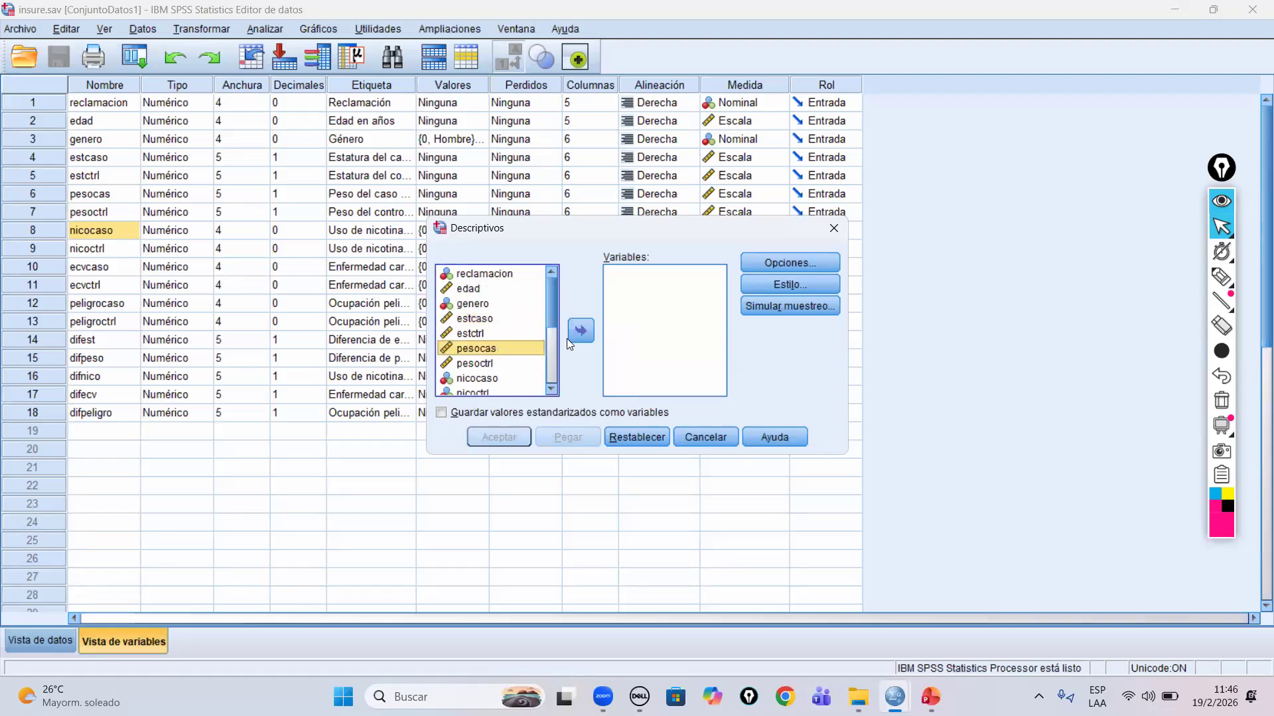
click(581, 331)
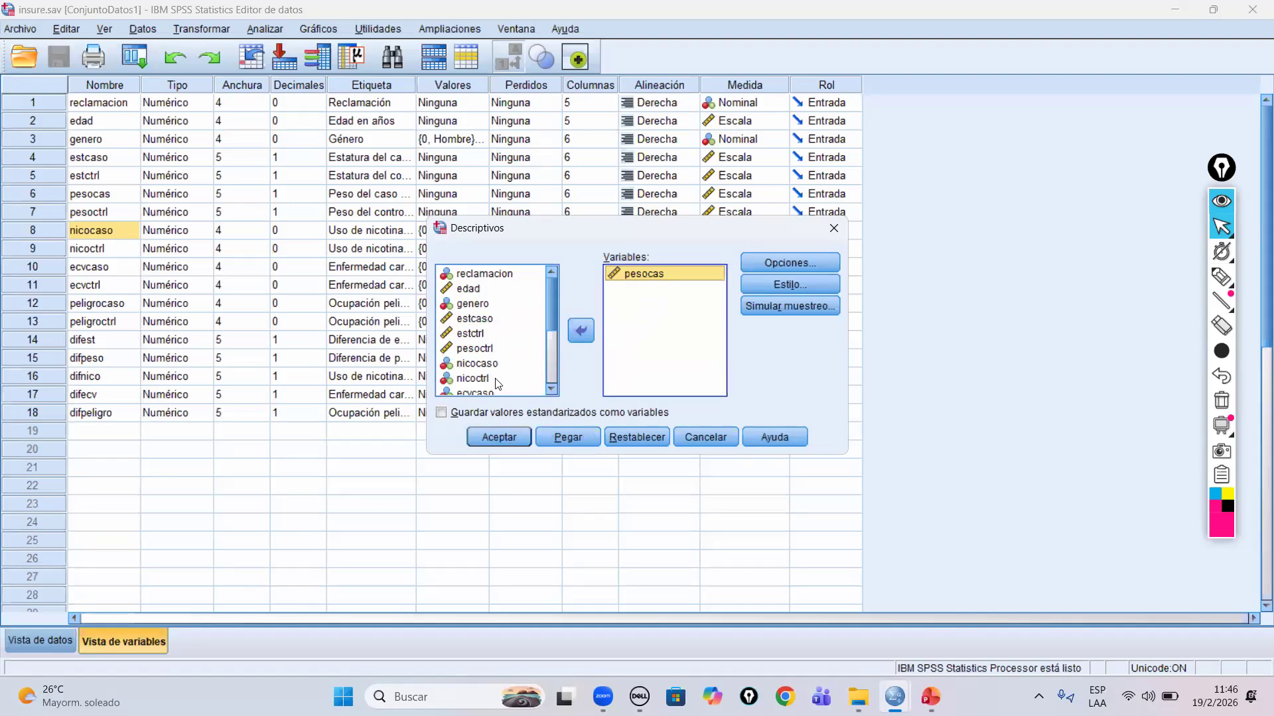
click(441, 414)
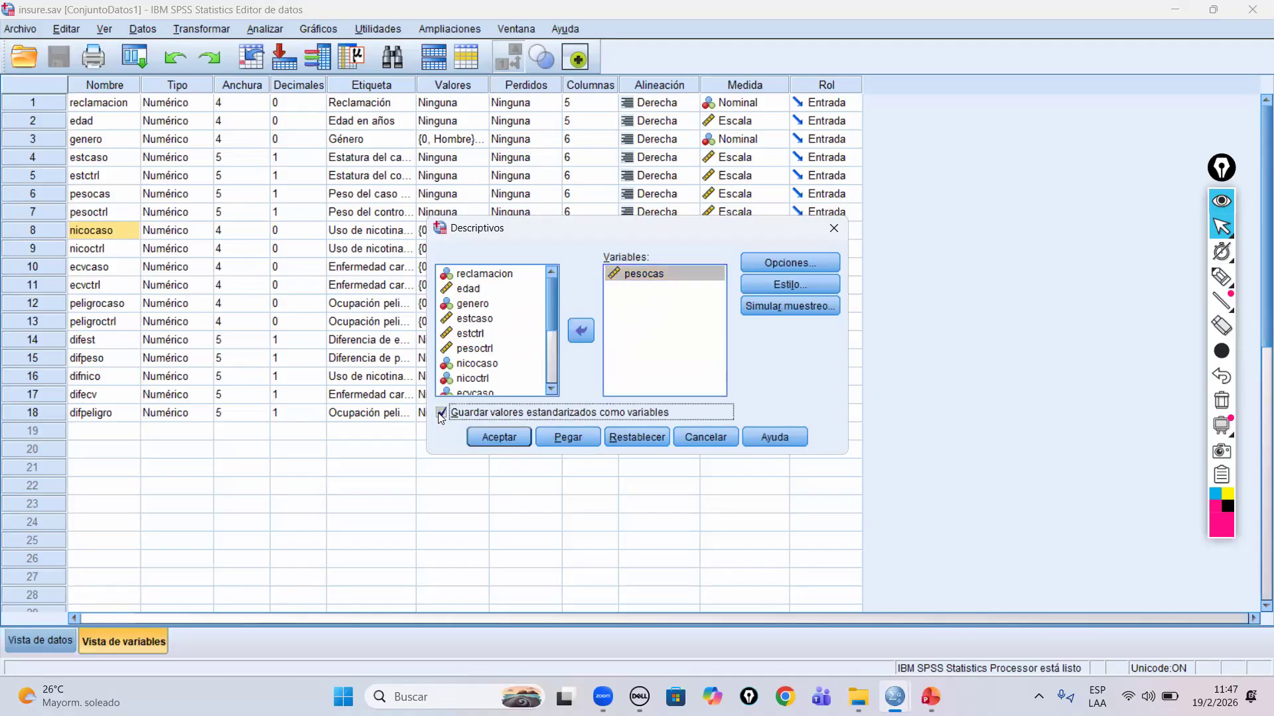
click(498, 437)
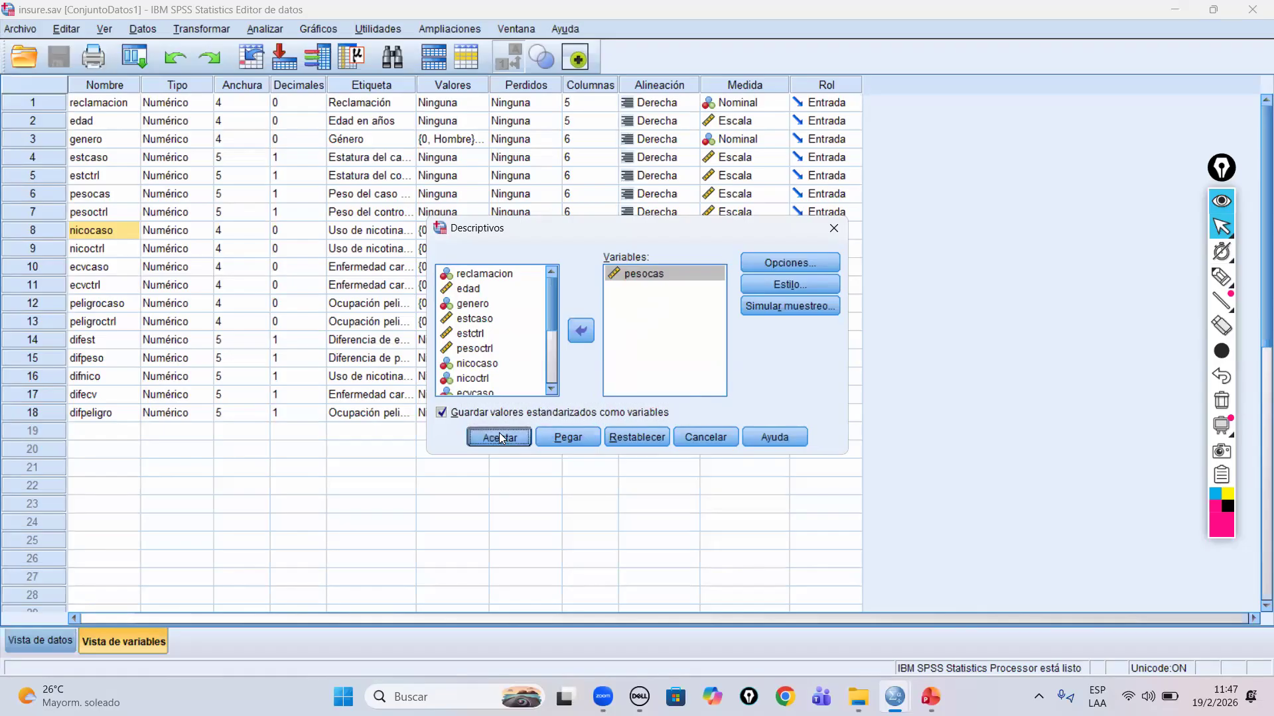
Show the insure.sav cases in the data view and sort them by Zpesocas in descending order.
click(62, 647)
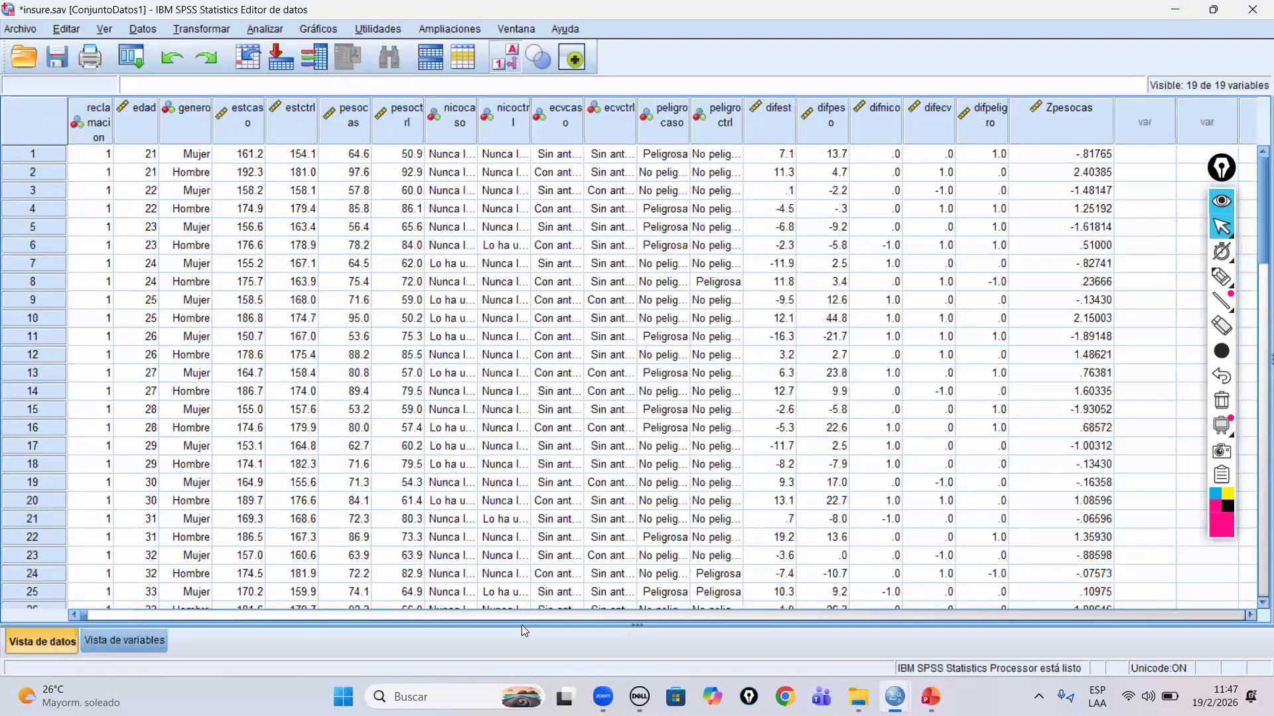
click(141, 637)
click(59, 641)
click(1046, 126)
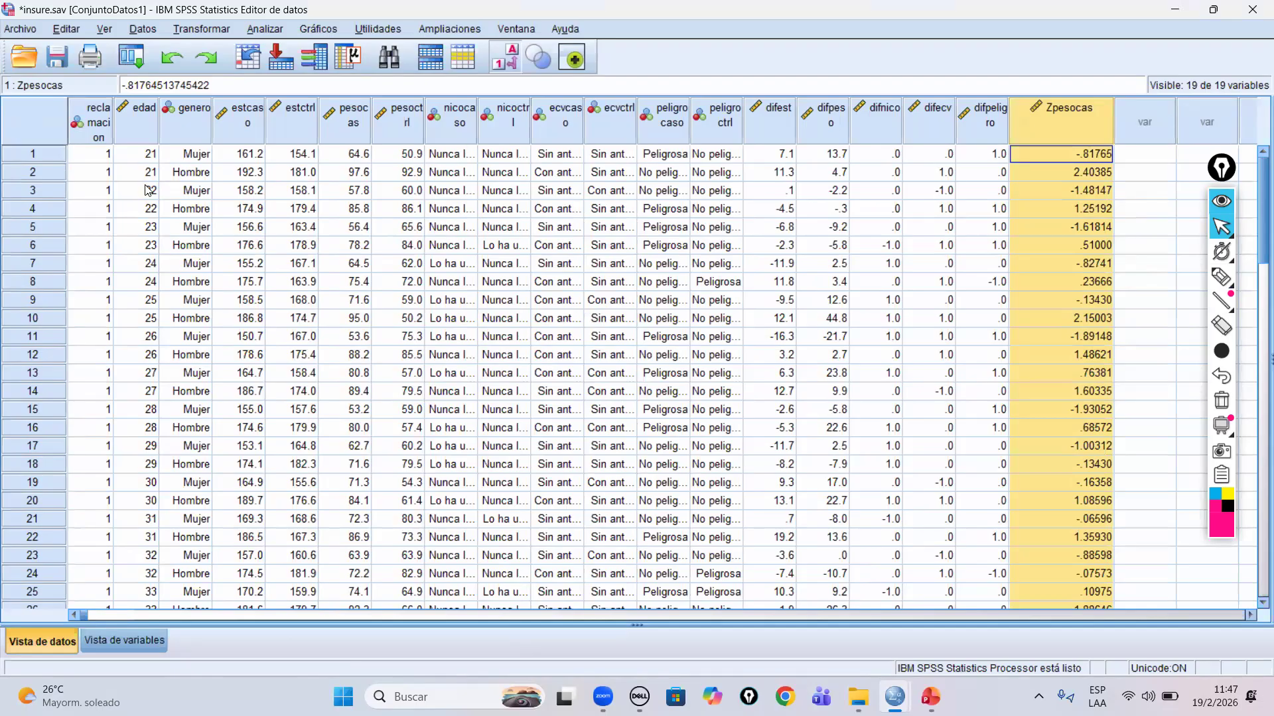
right_click(1068, 131)
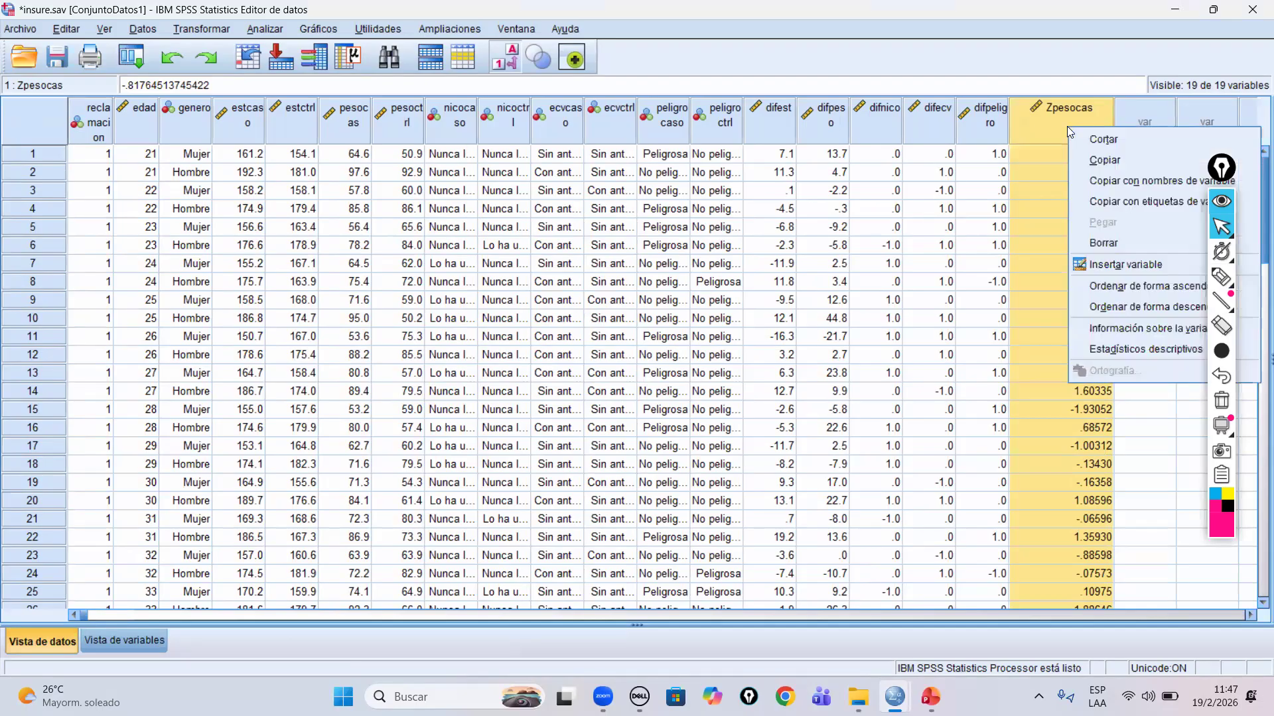
click(1109, 308)
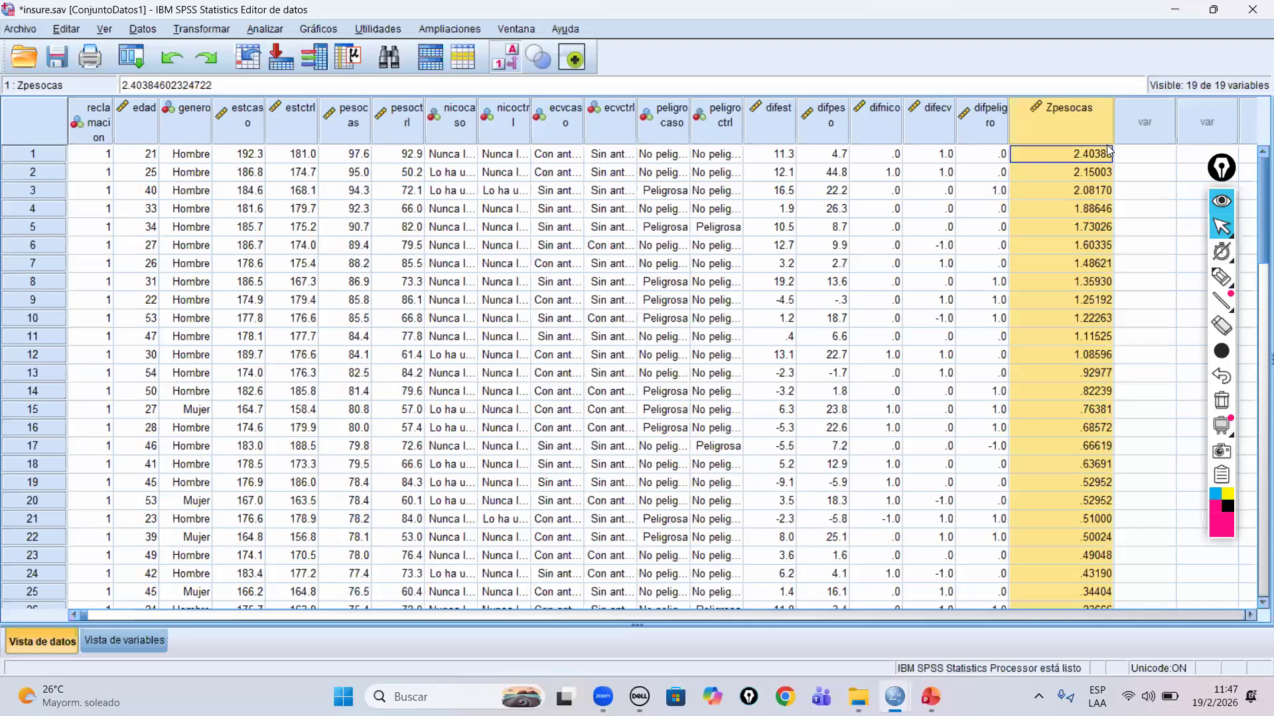
Examine the sorted Zpesocas values from the highest to the lowest for possible outliers.
scroll(1084, 379, down, 7)
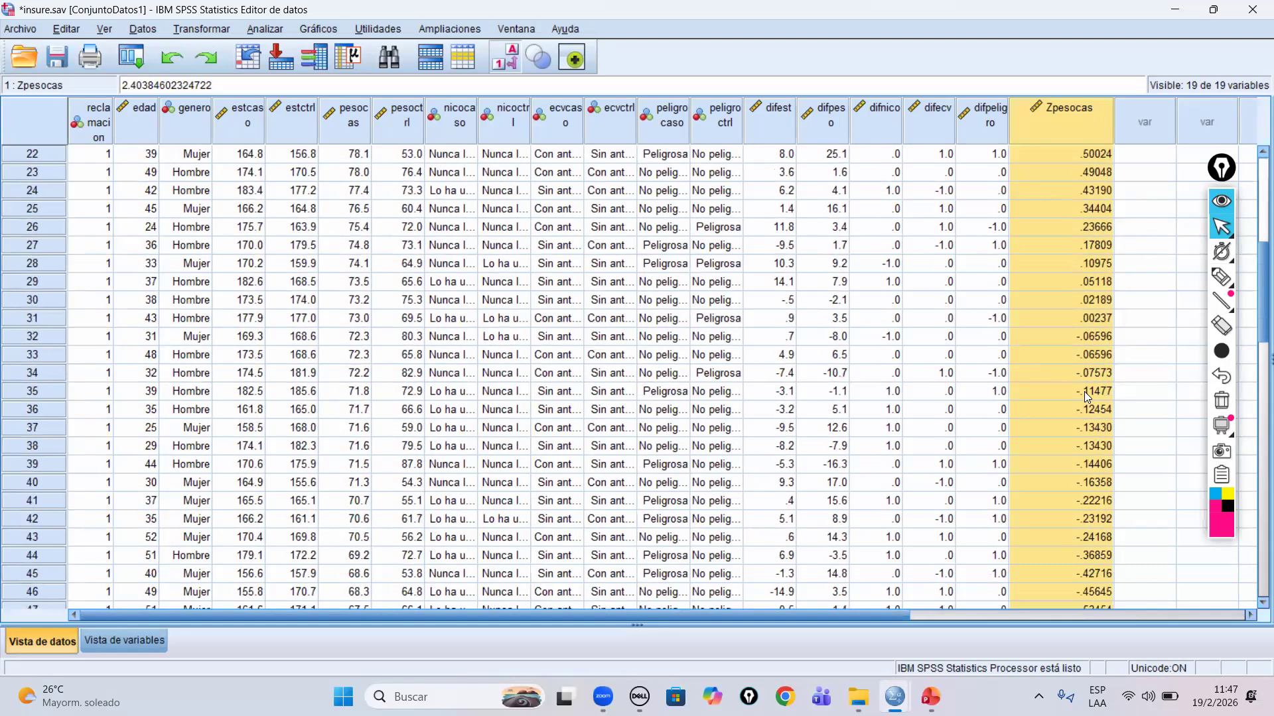
scroll(1084, 392, down, 10)
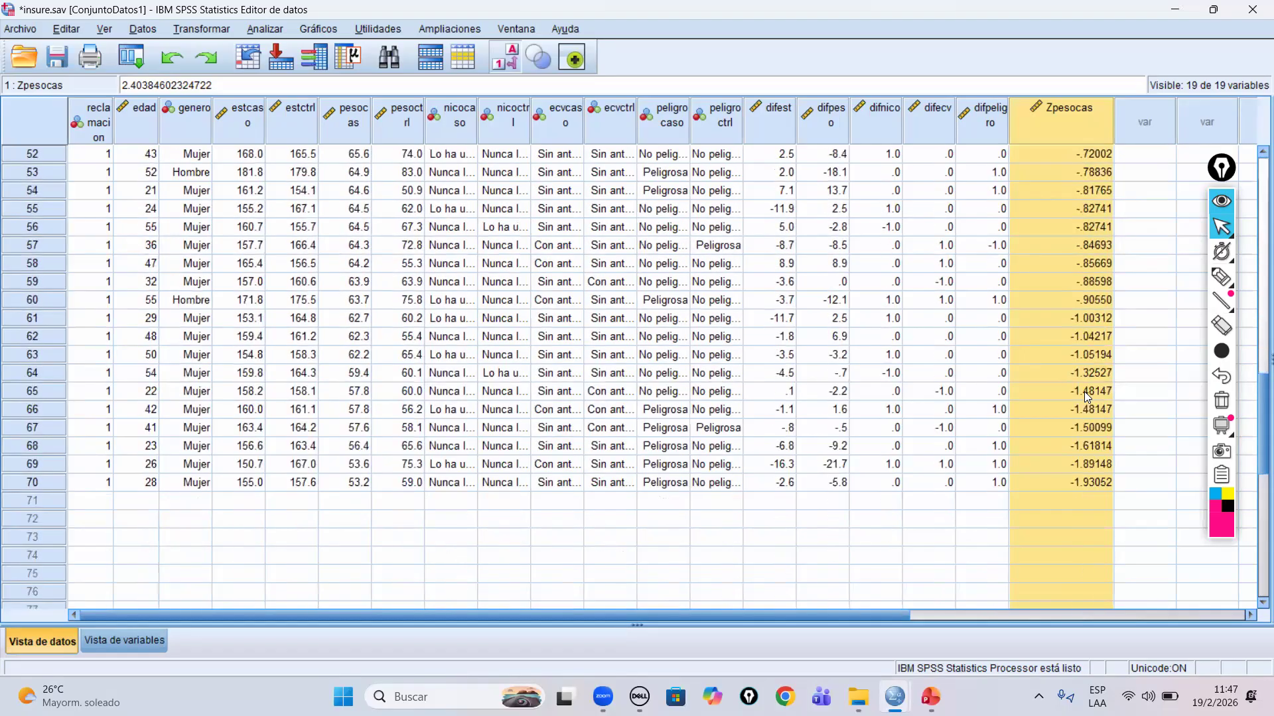
scroll(1121, 398, up, 11)
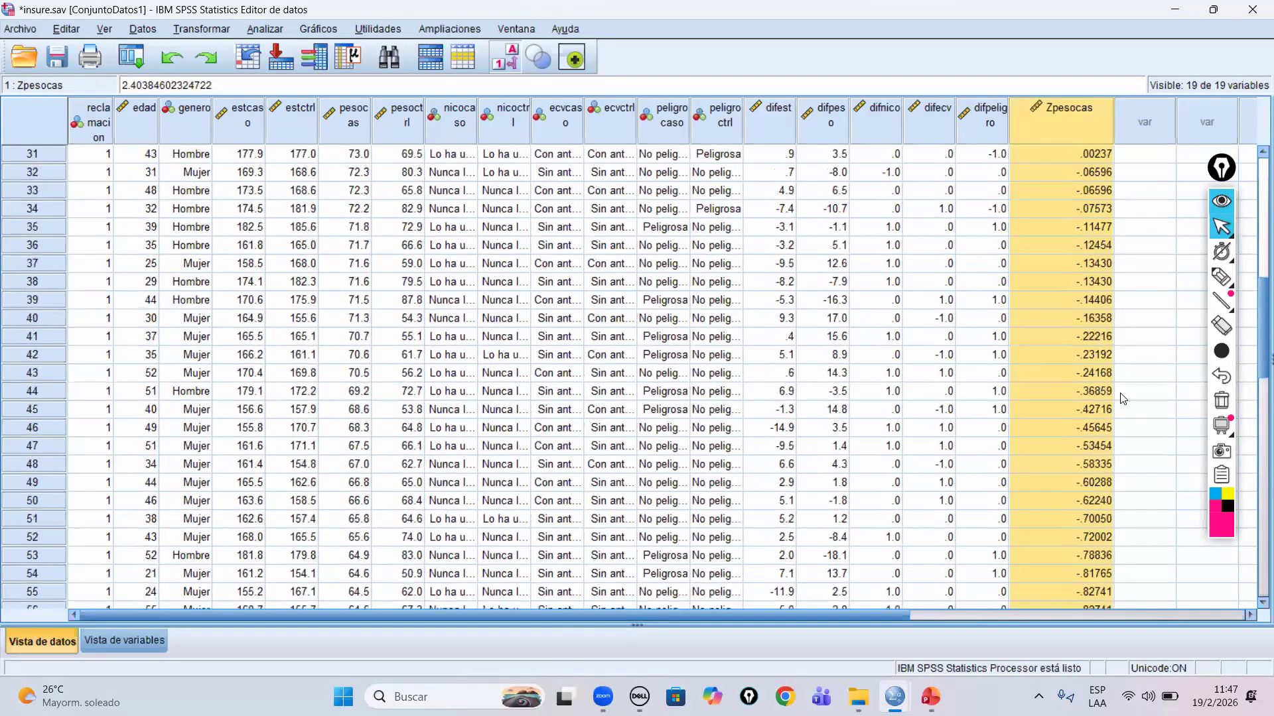
scroll(1123, 400, up, 2)
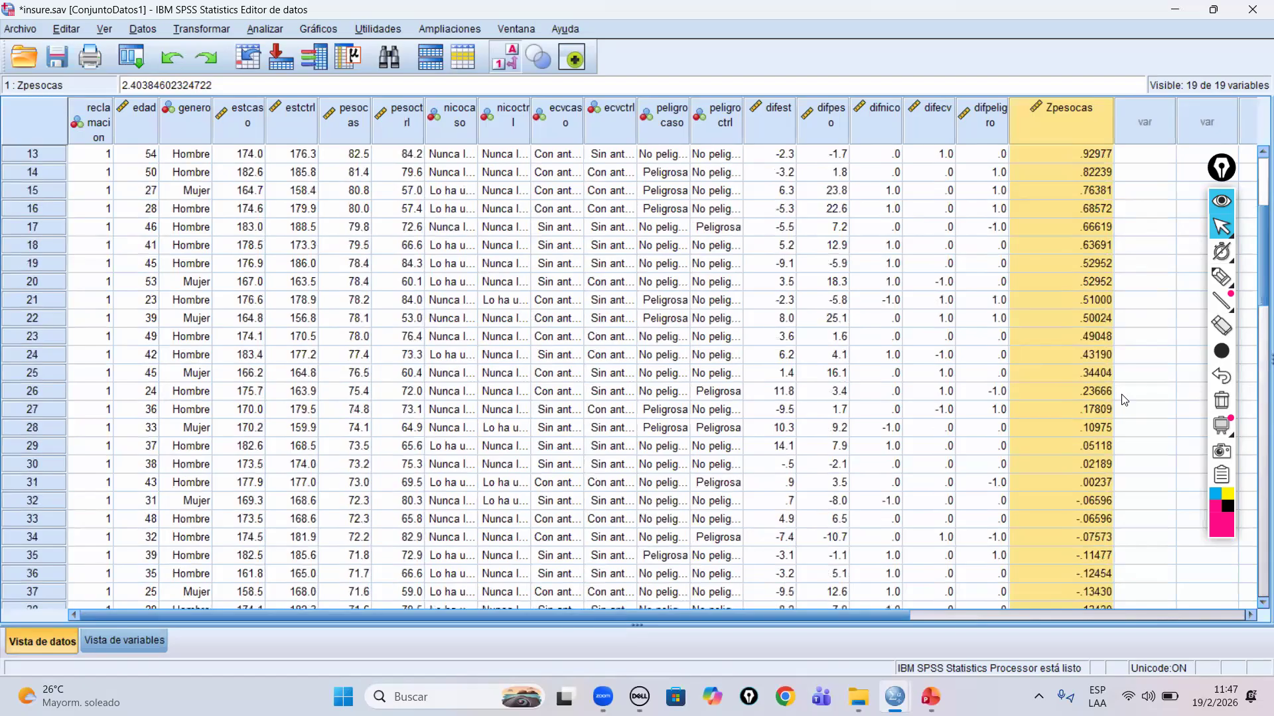
scroll(1124, 400, up, 4)
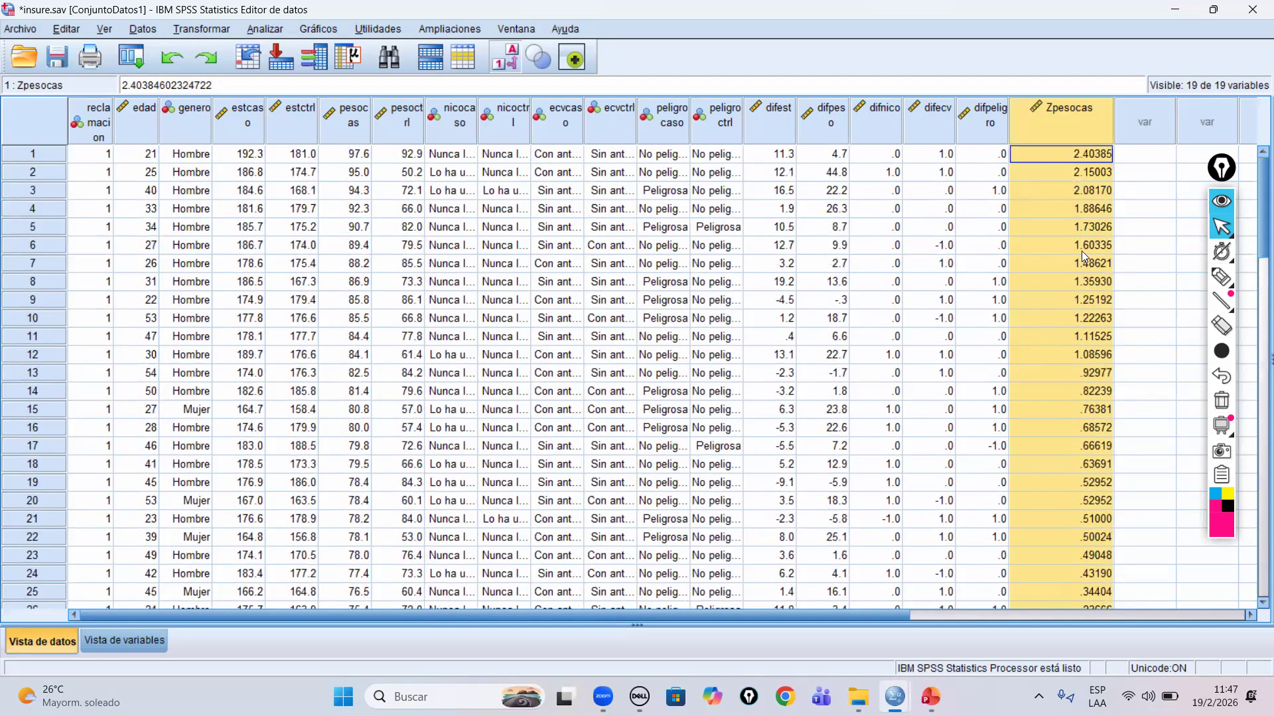
click(1143, 210)
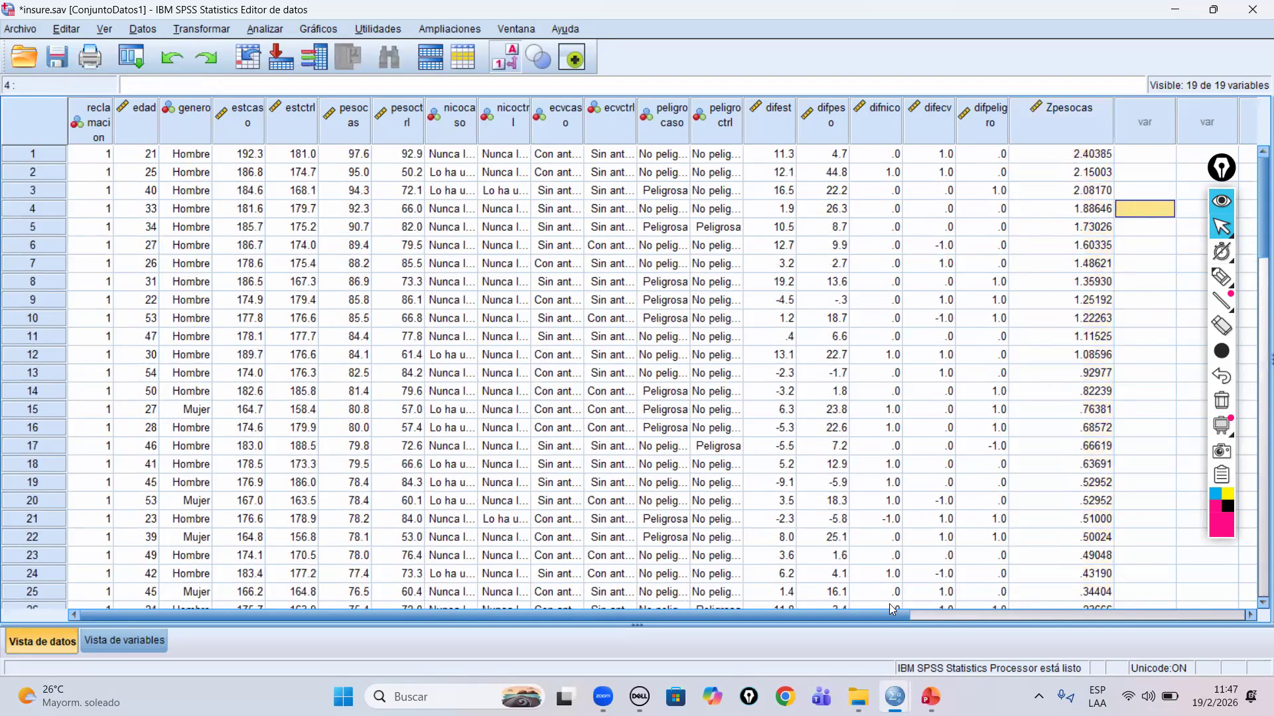
Check the >+3 o <-3 outlier criterion on PowerPoint slide 19, and return to the Zpesocas column in SPSS.
click(930, 697)
click(95, 464)
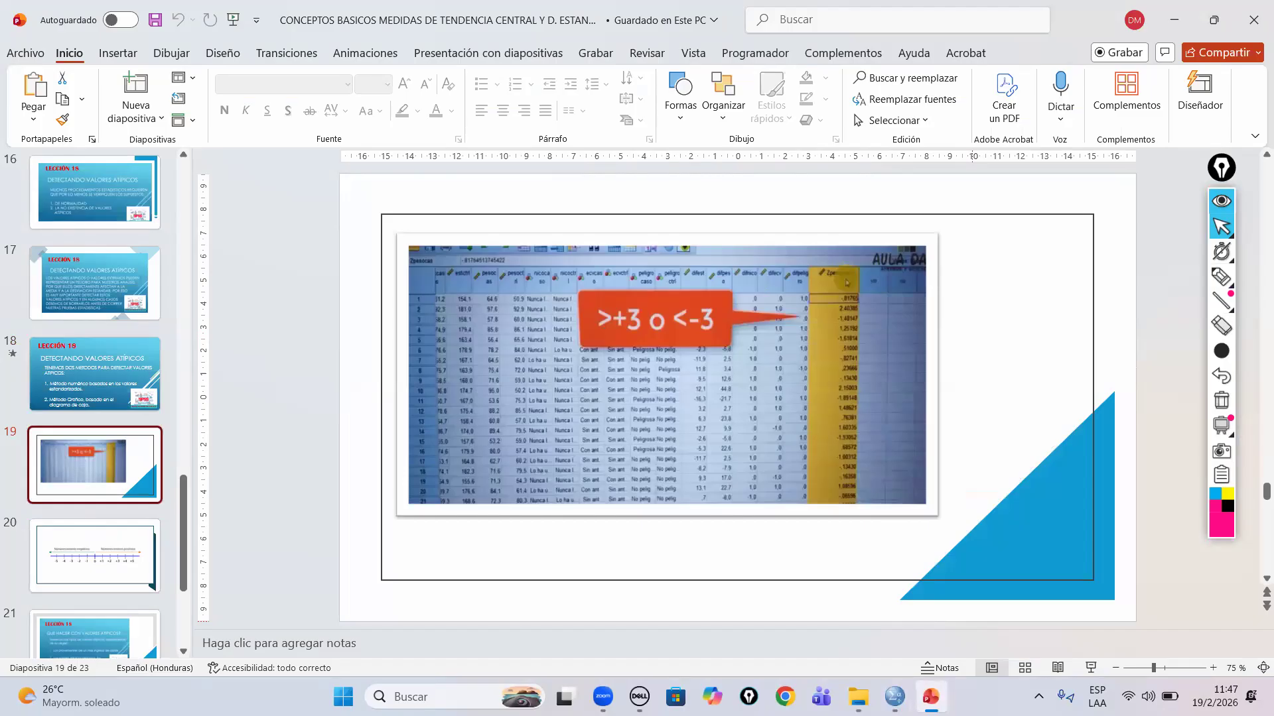
click(895, 696)
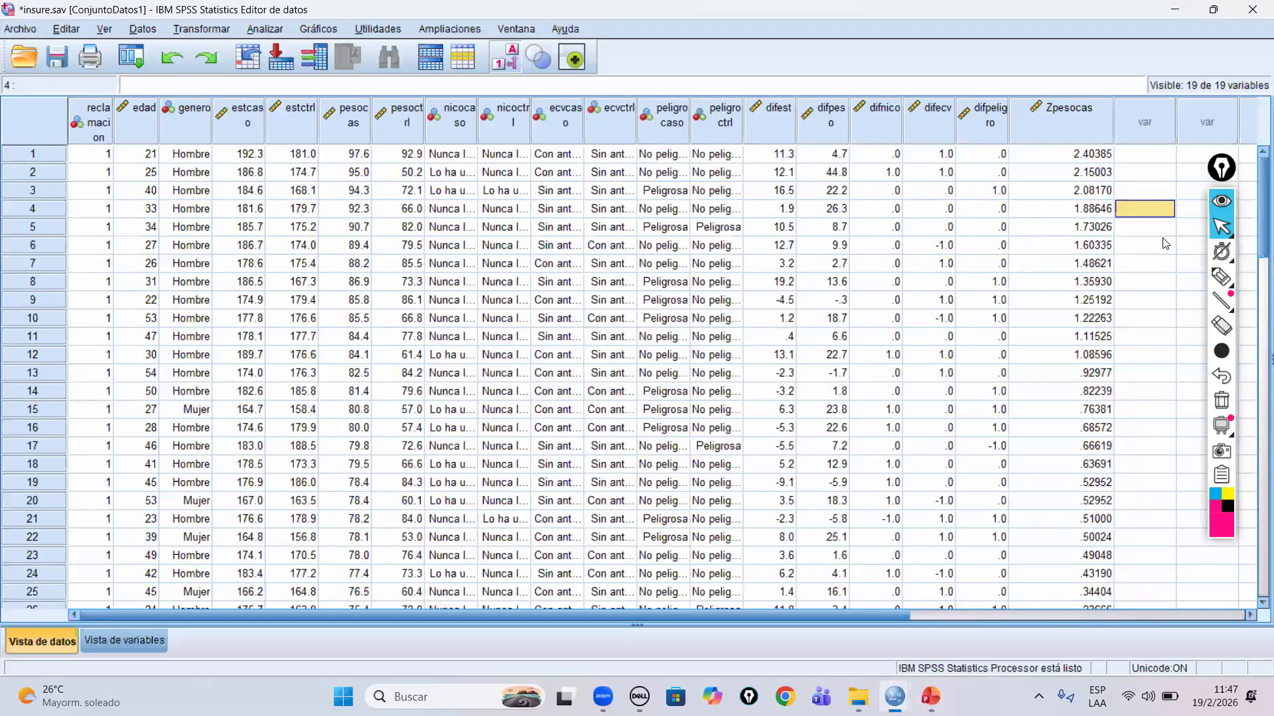
click(1049, 122)
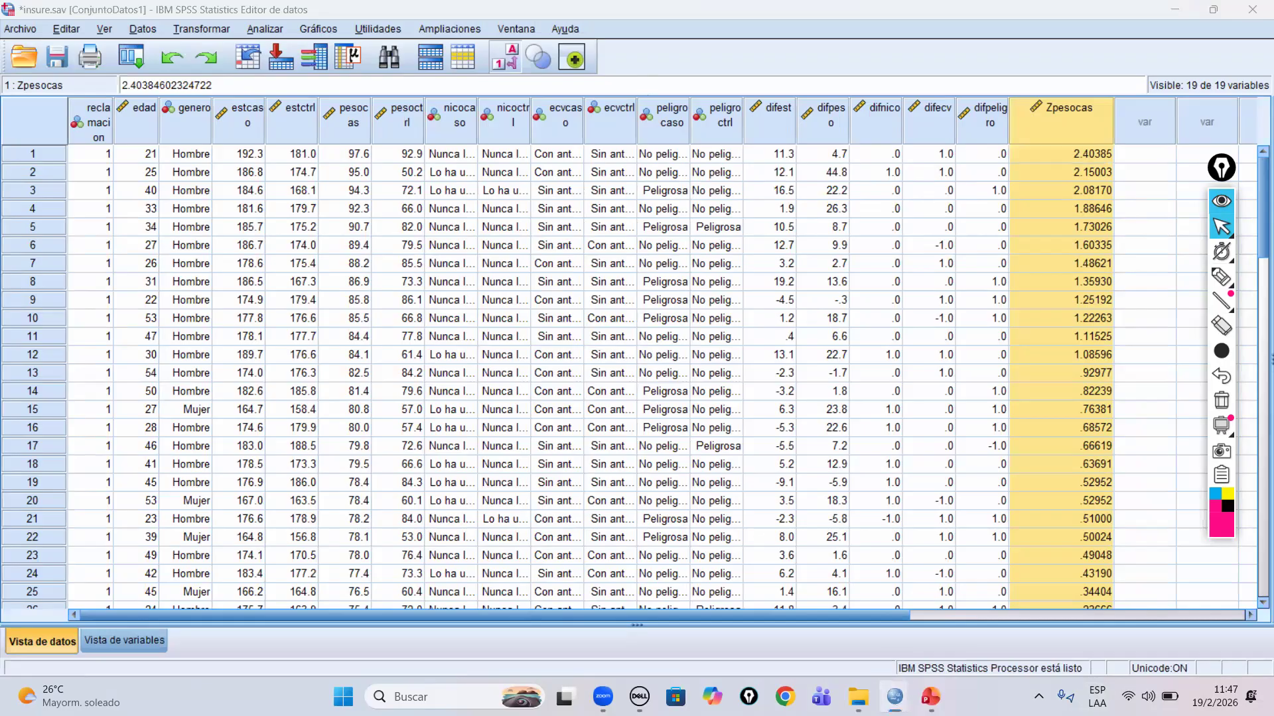
Switch to the Employee data.sav dataset and recall the Descriptivos analysis with its variables shown by name.
mouse_move(895, 696)
click(986, 603)
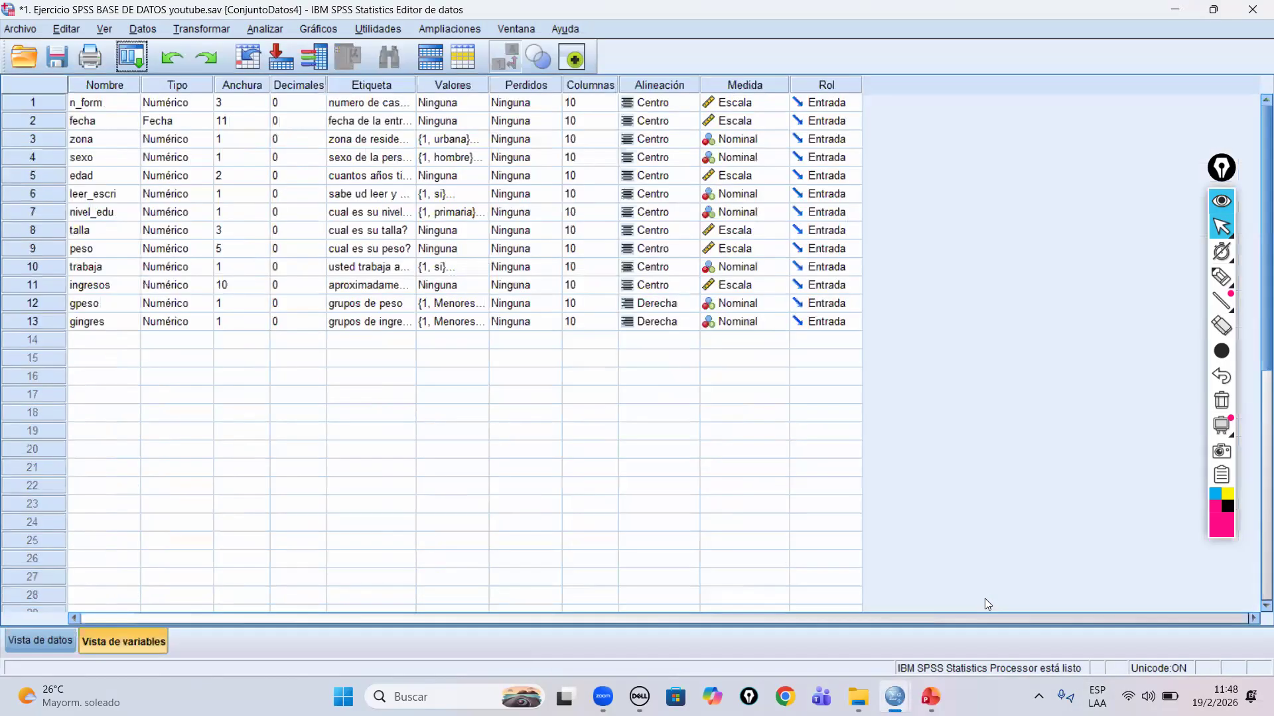
mouse_move(895, 697)
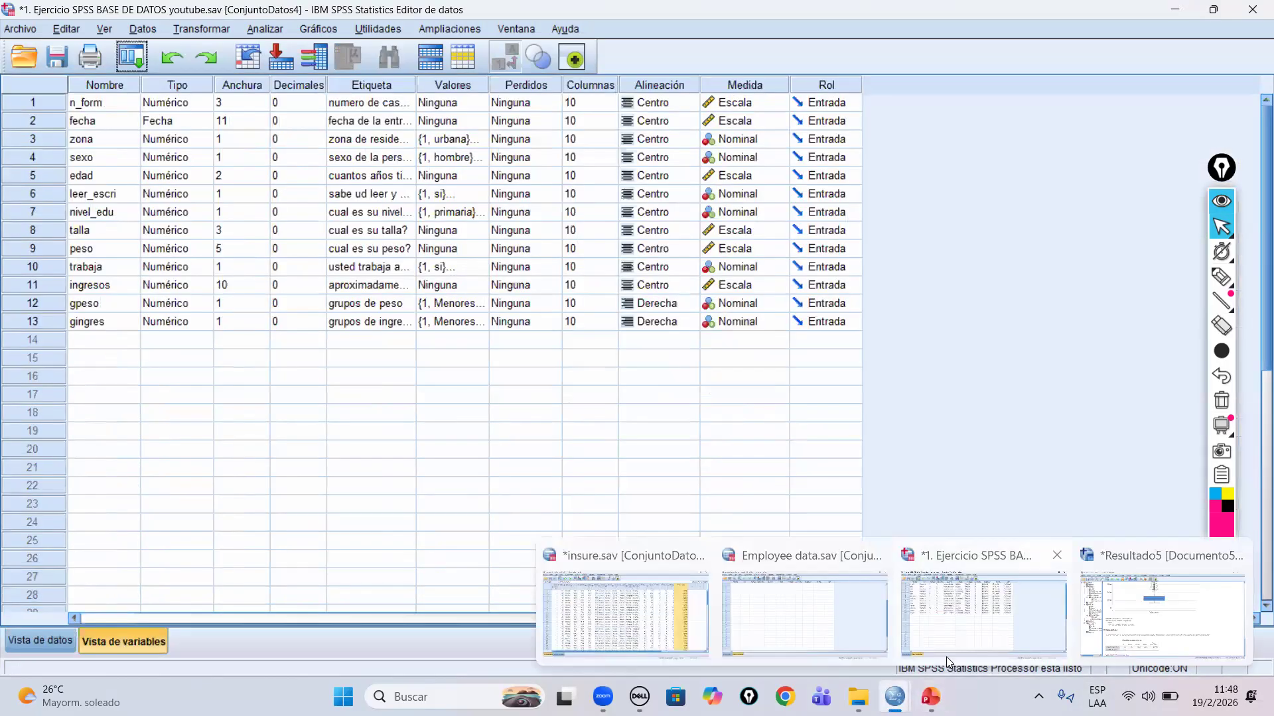
click(824, 620)
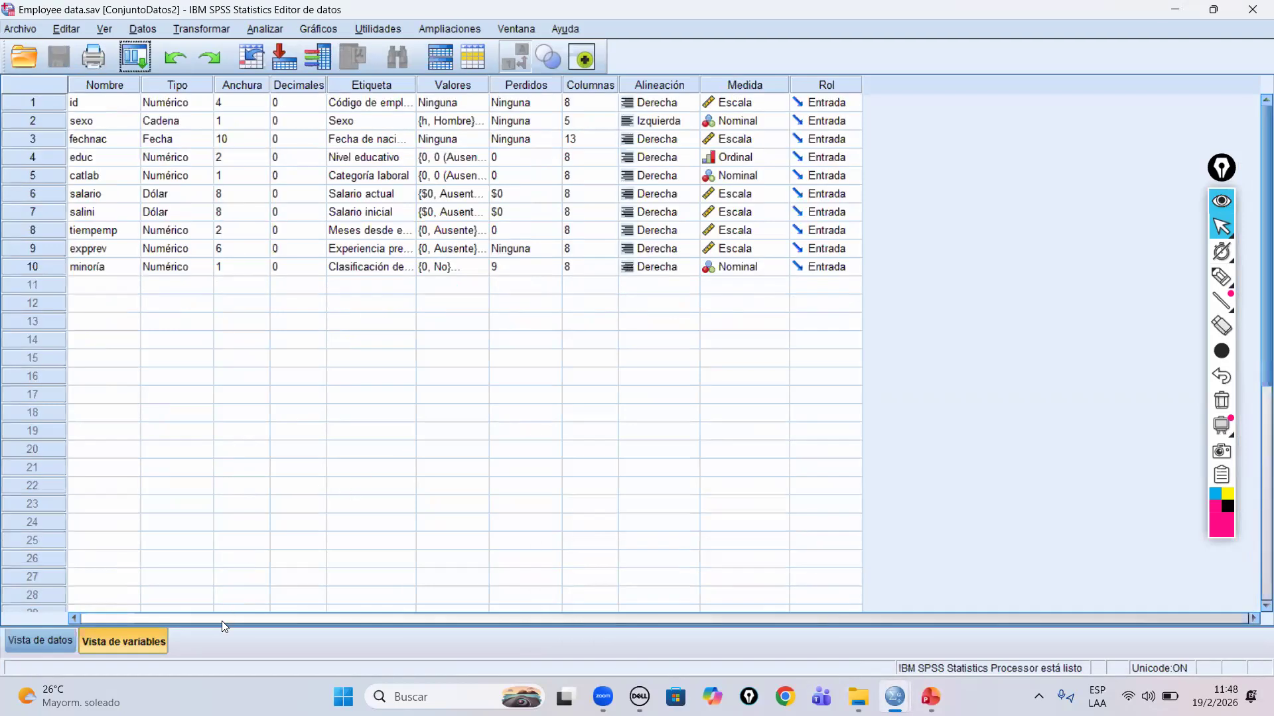
click(129, 64)
click(142, 90)
click(494, 317)
right_click(494, 317)
click(498, 334)
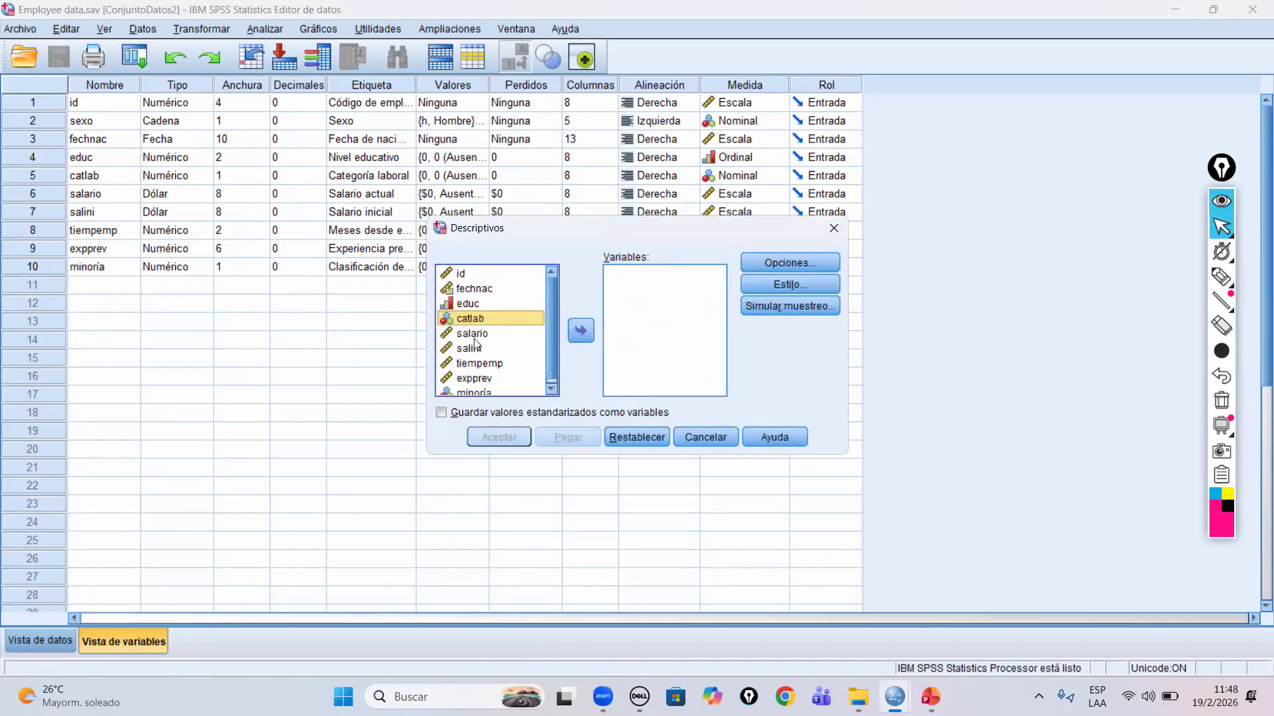
Run Descriptivos for salario, saving its standardized values as a variable.
click(472, 333)
click(579, 336)
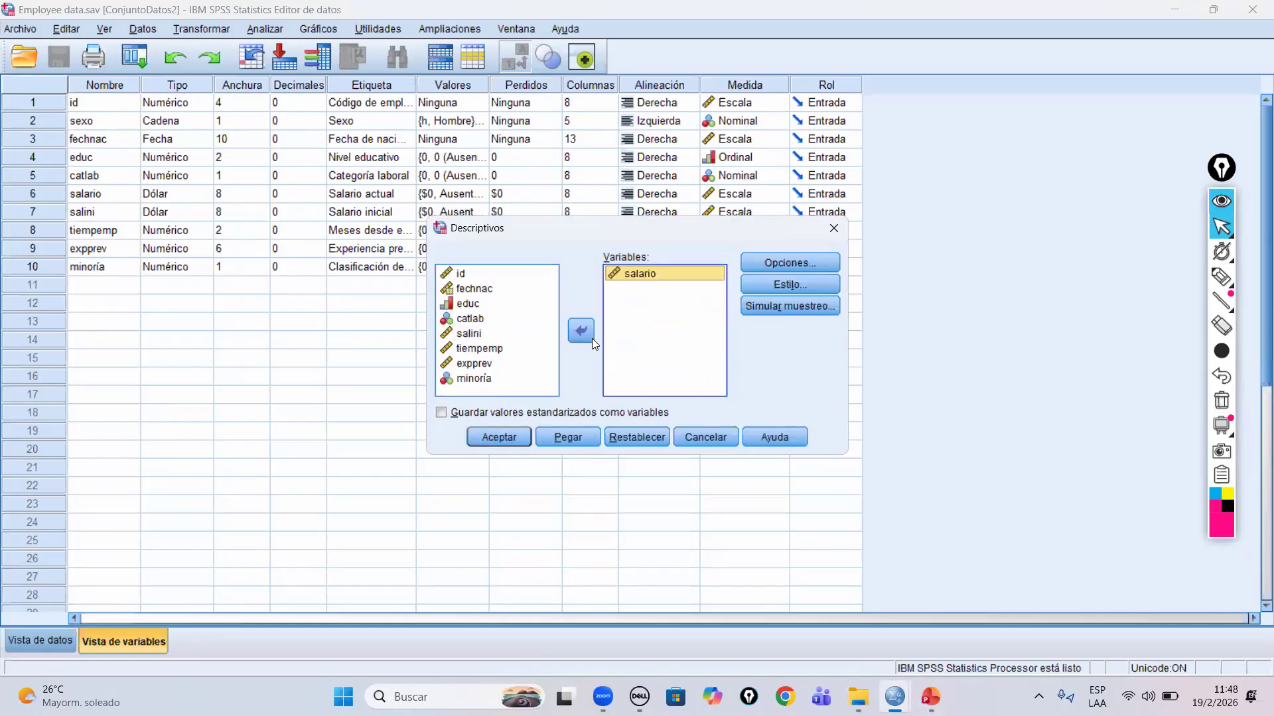
click(442, 411)
click(498, 437)
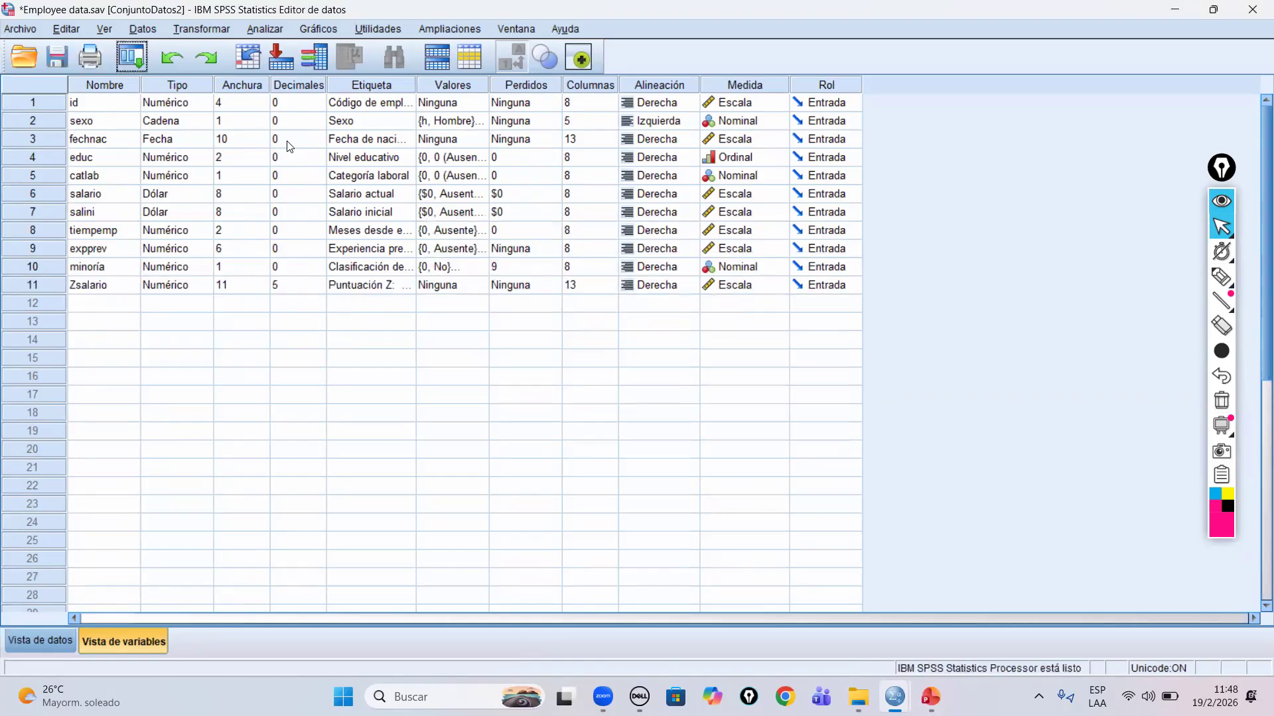
View the Salario actual descriptive statistics in the Resultado5 output, and return to the Employee data.sav dataset.
mouse_move(895, 696)
click(1143, 614)
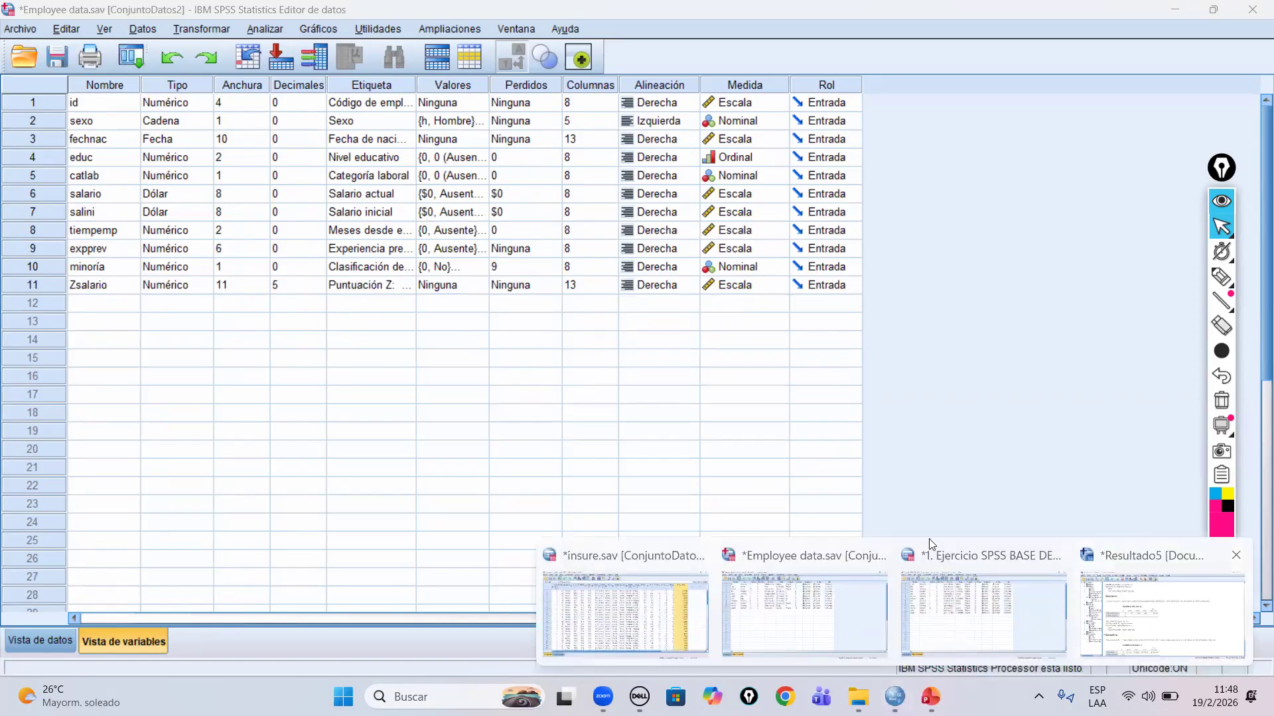
click(537, 569)
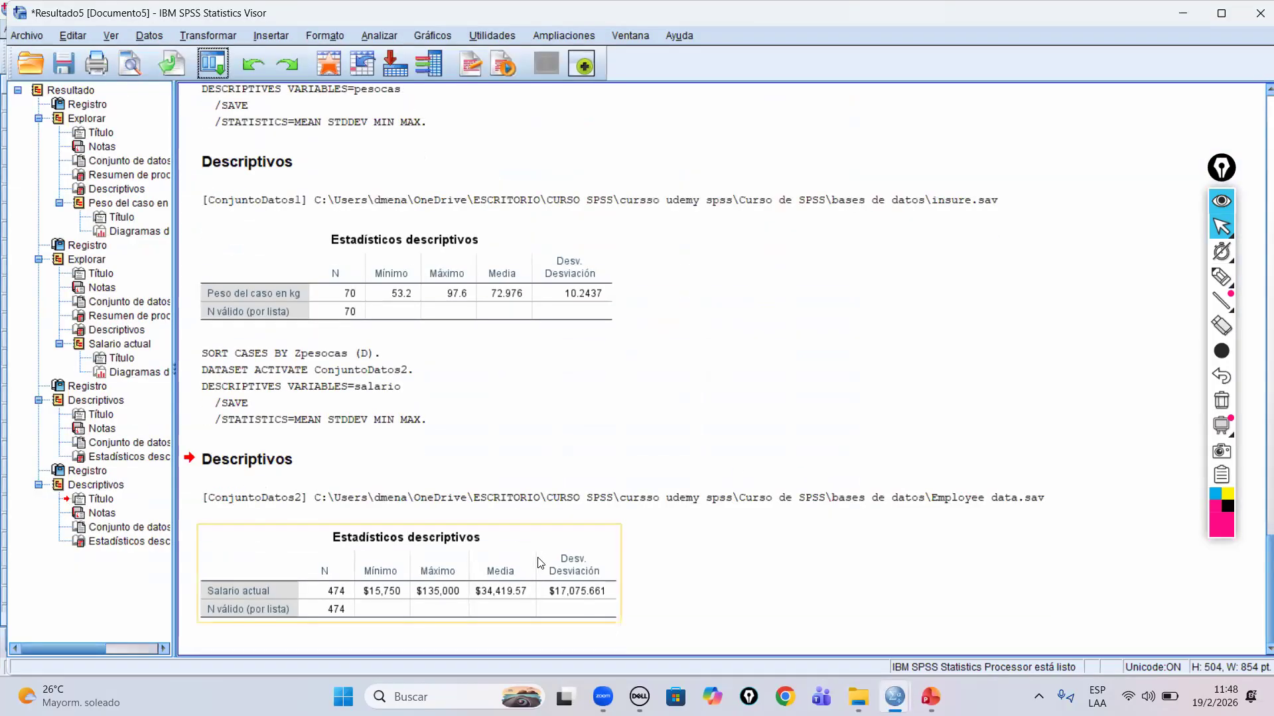
click(329, 64)
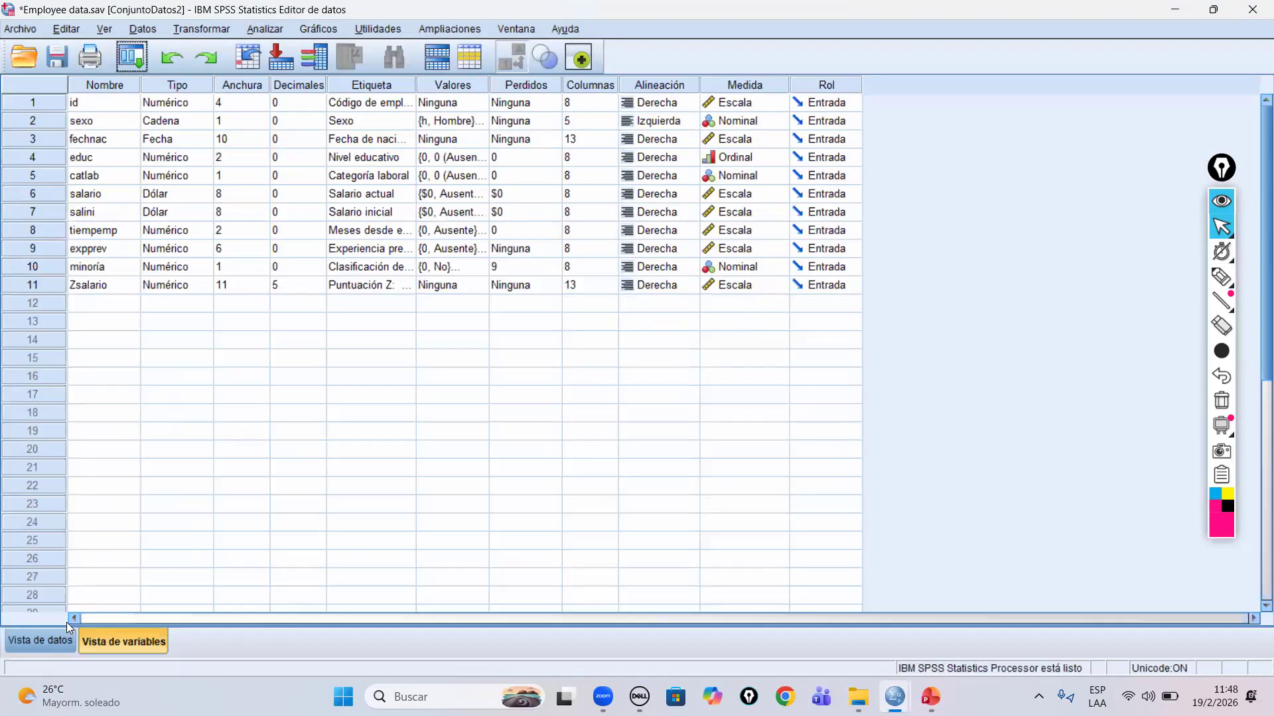
Show the Employee data.sav cases in the data view and sort them by Zsalario in descending order.
click(63, 641)
click(795, 110)
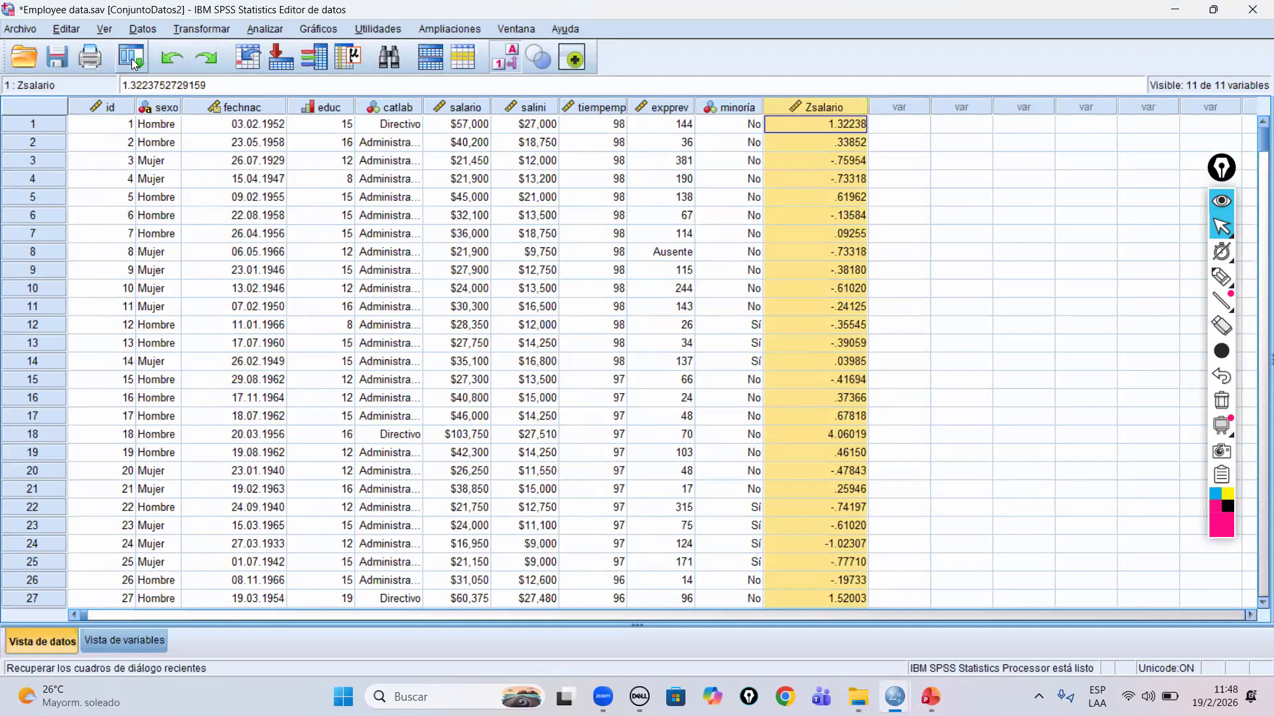
right_click(787, 105)
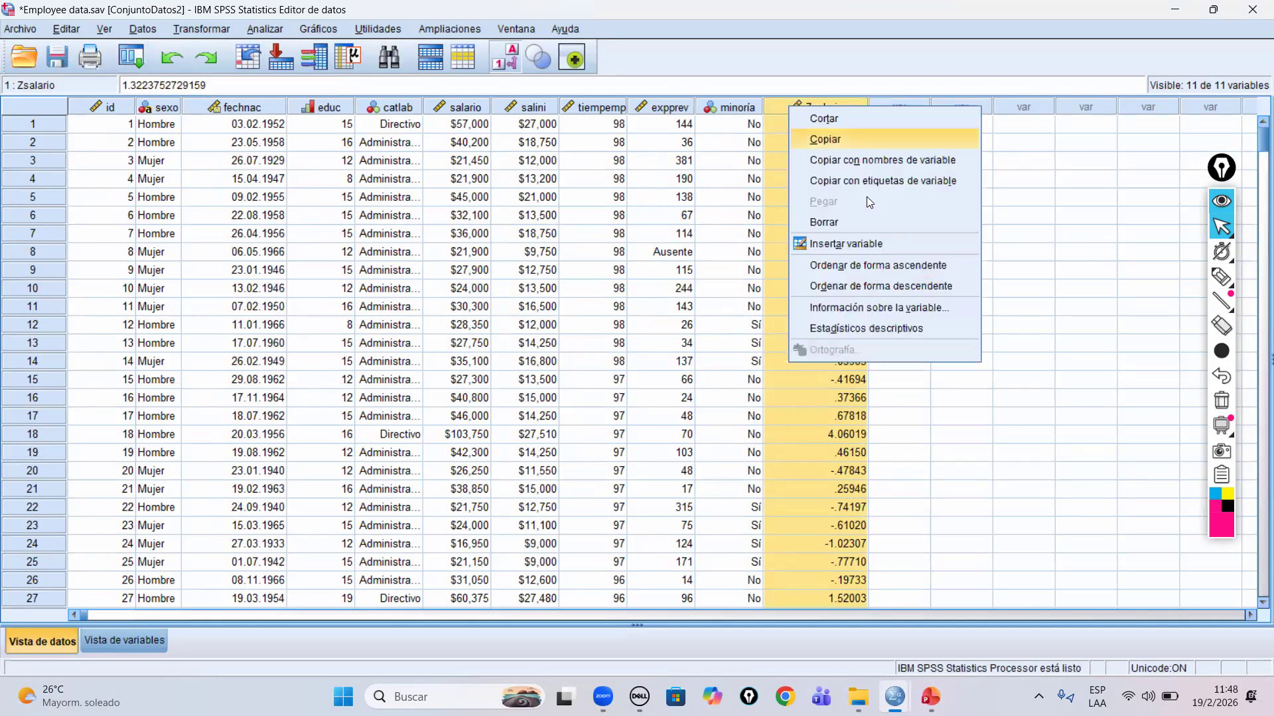
click(891, 287)
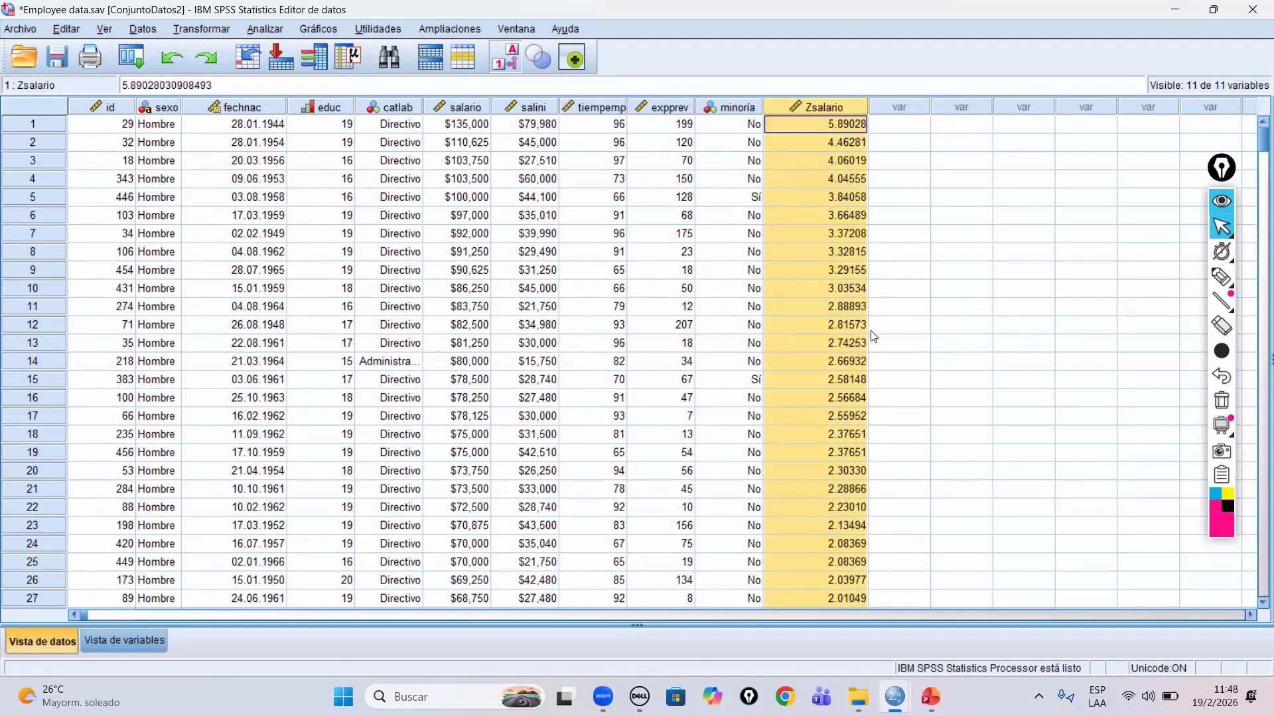
Highlight the Zsalario values of the first ten cases and examine the rest of the column down to the lowest values.
drag(824, 288, 829, 128)
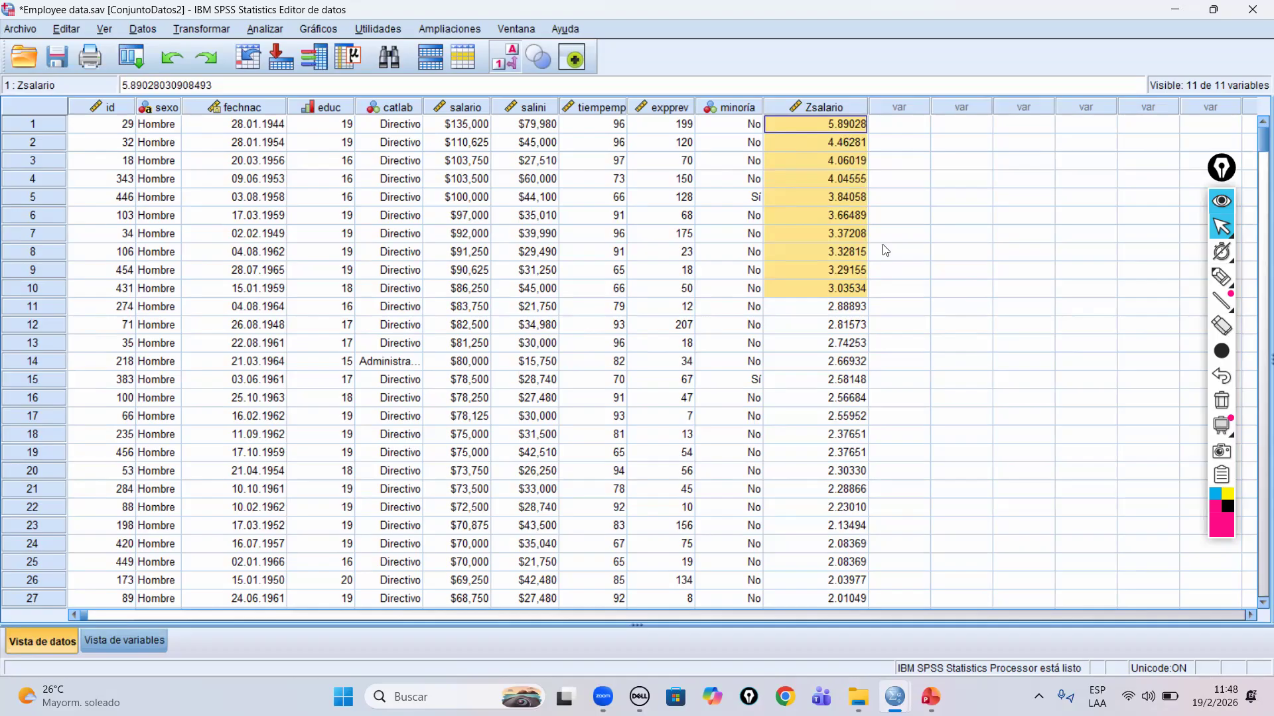
scroll(885, 251, down, 5)
scroll(887, 251, down, 20)
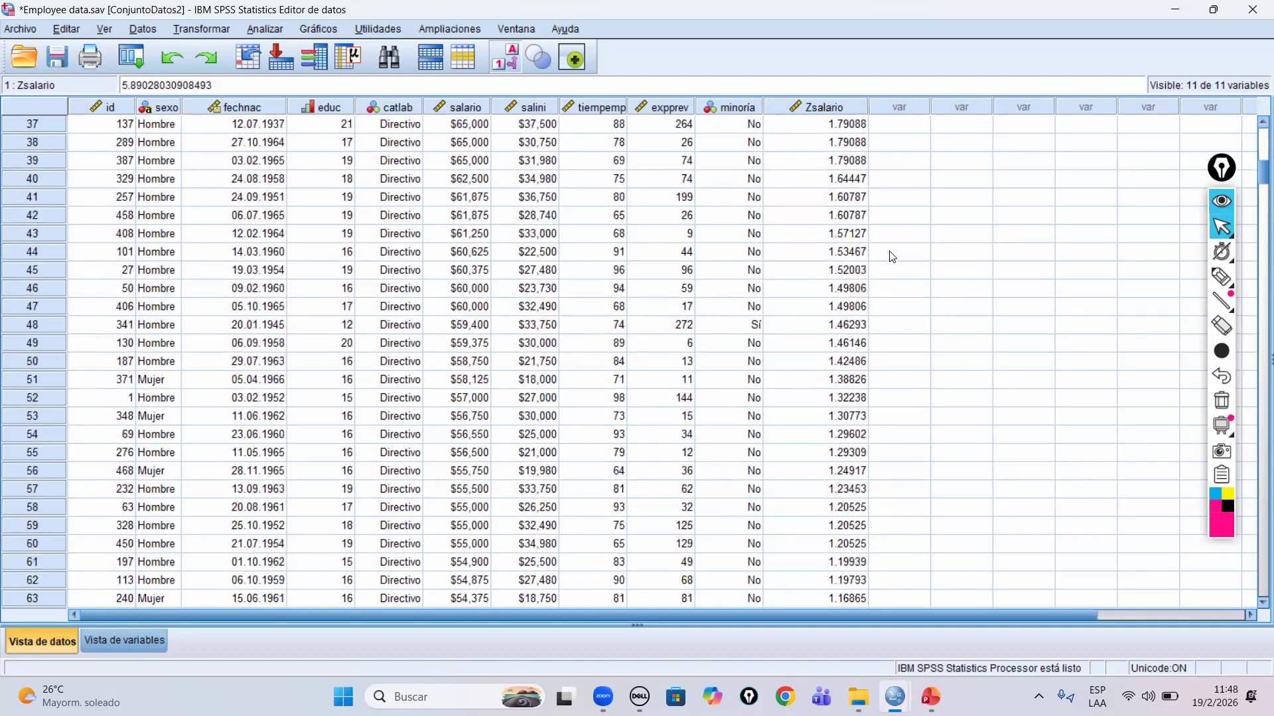
scroll(889, 259, down, 20)
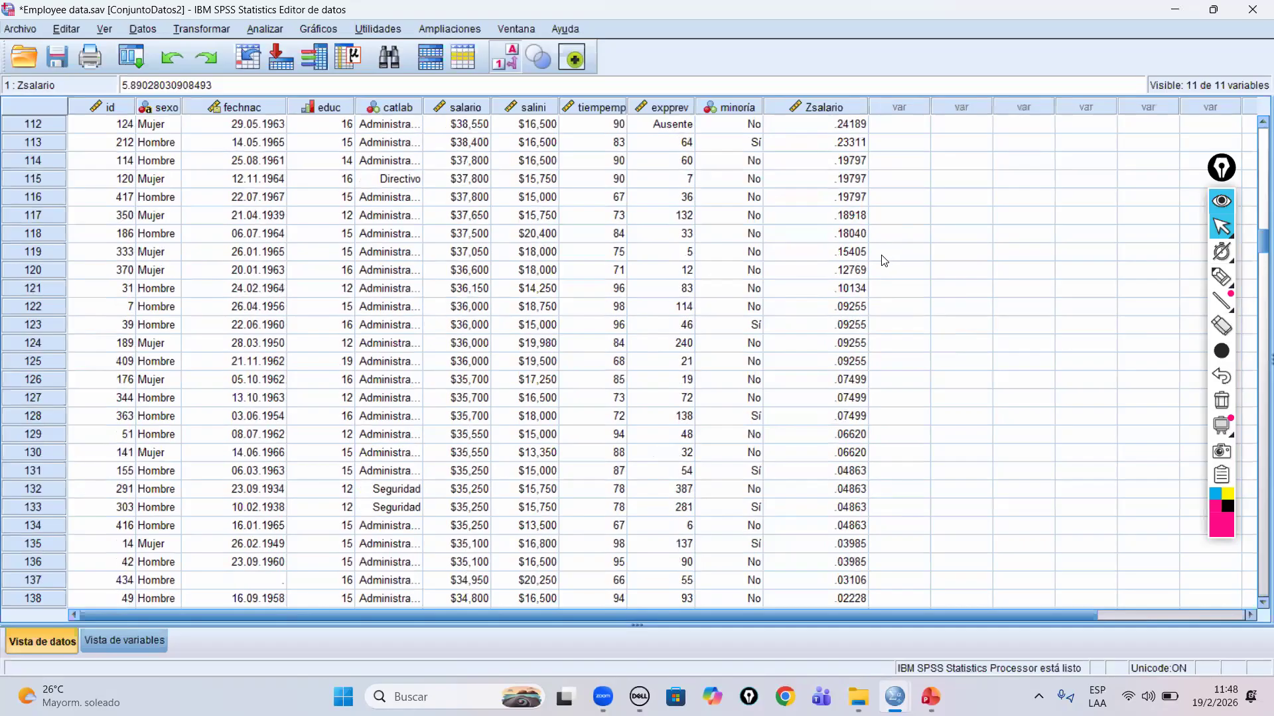
scroll(884, 260, down, 20)
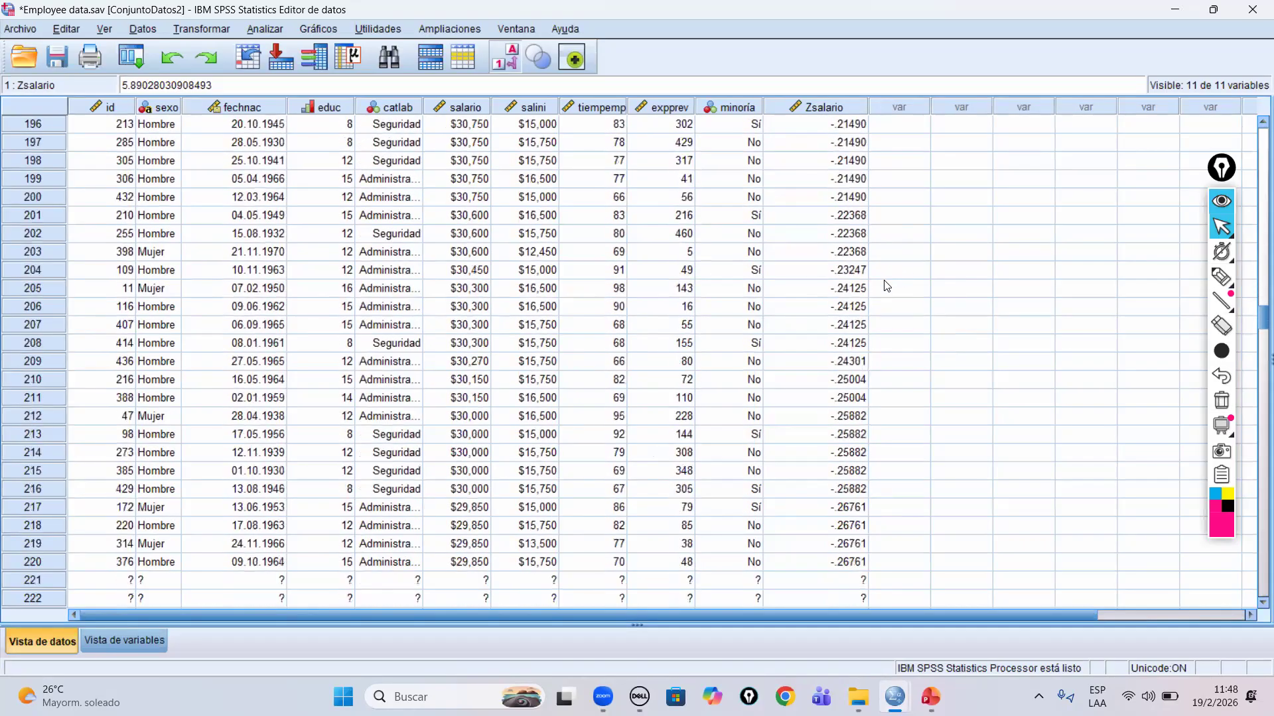
scroll(880, 293, down, 4)
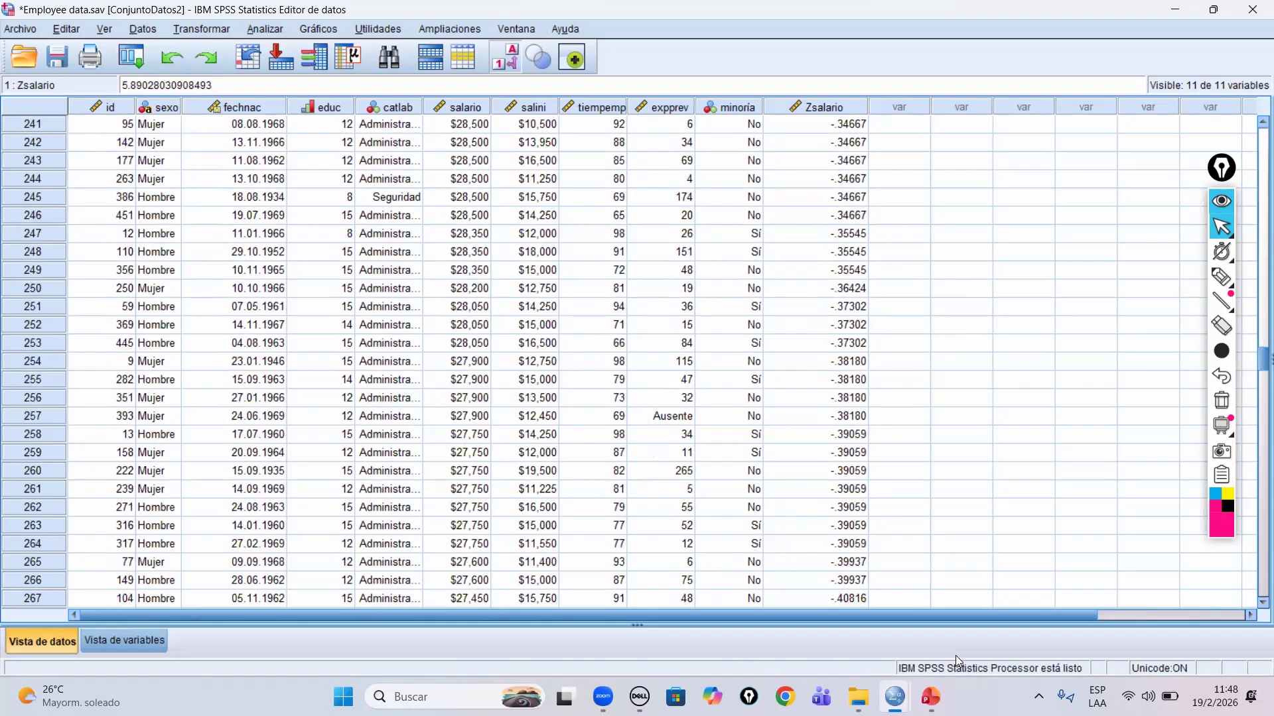
scroll(846, 354, down, 3)
scroll(846, 355, down, 3)
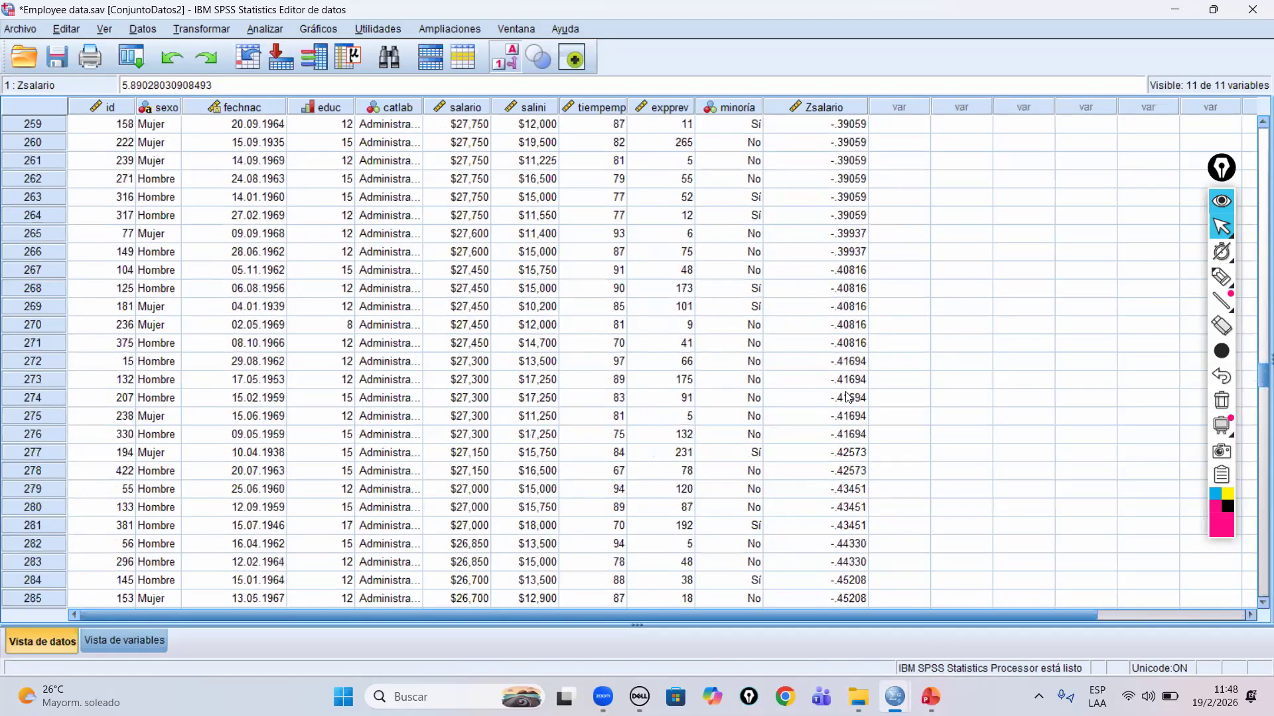
click(834, 383)
click(829, 424)
scroll(829, 425, down, 18)
click(801, 403)
scroll(800, 406, down, 12)
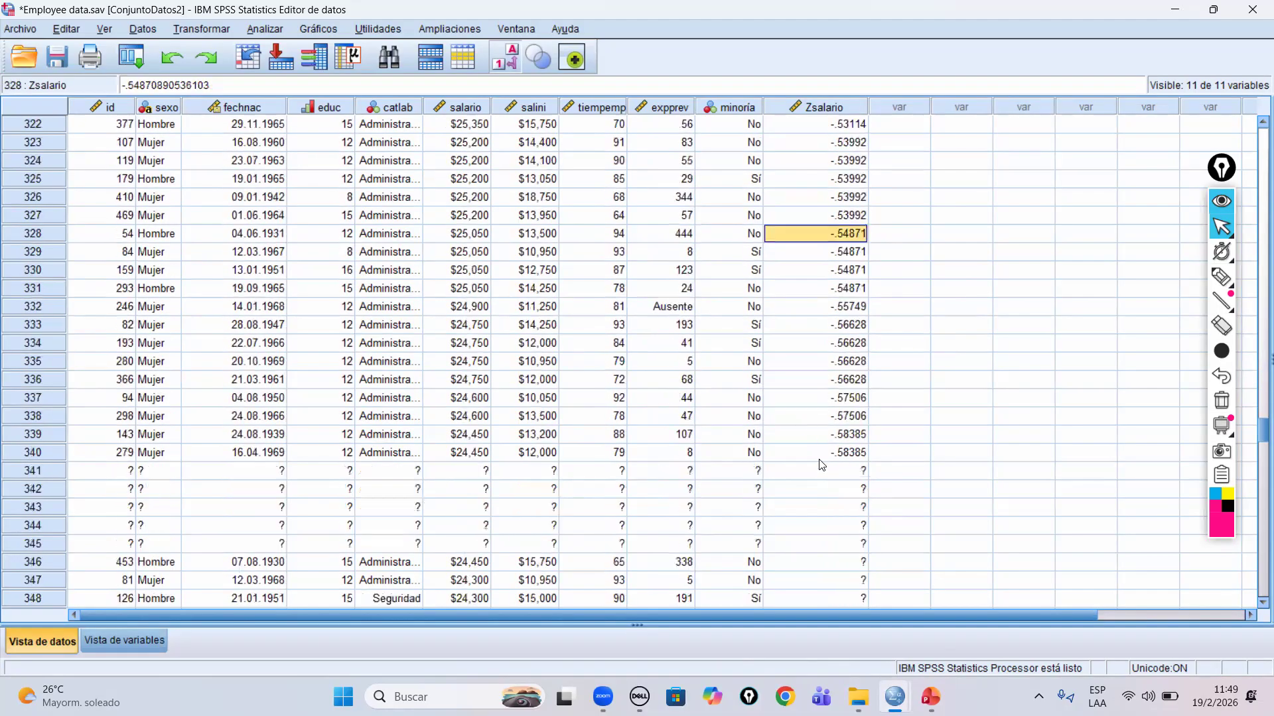
click(820, 472)
scroll(821, 479, down, 6)
scroll(821, 479, down, 4)
click(823, 508)
scroll(824, 509, down, 7)
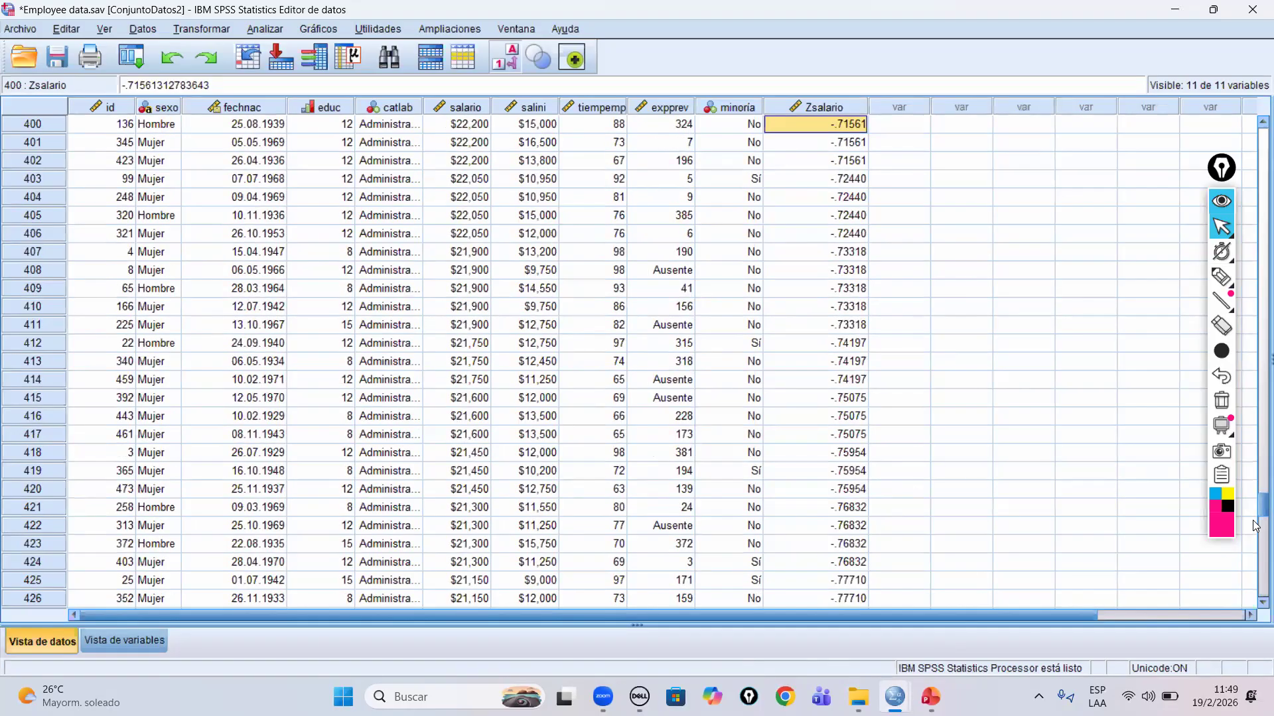
scroll(1256, 526, down, 16)
scroll(830, 317, up, 1)
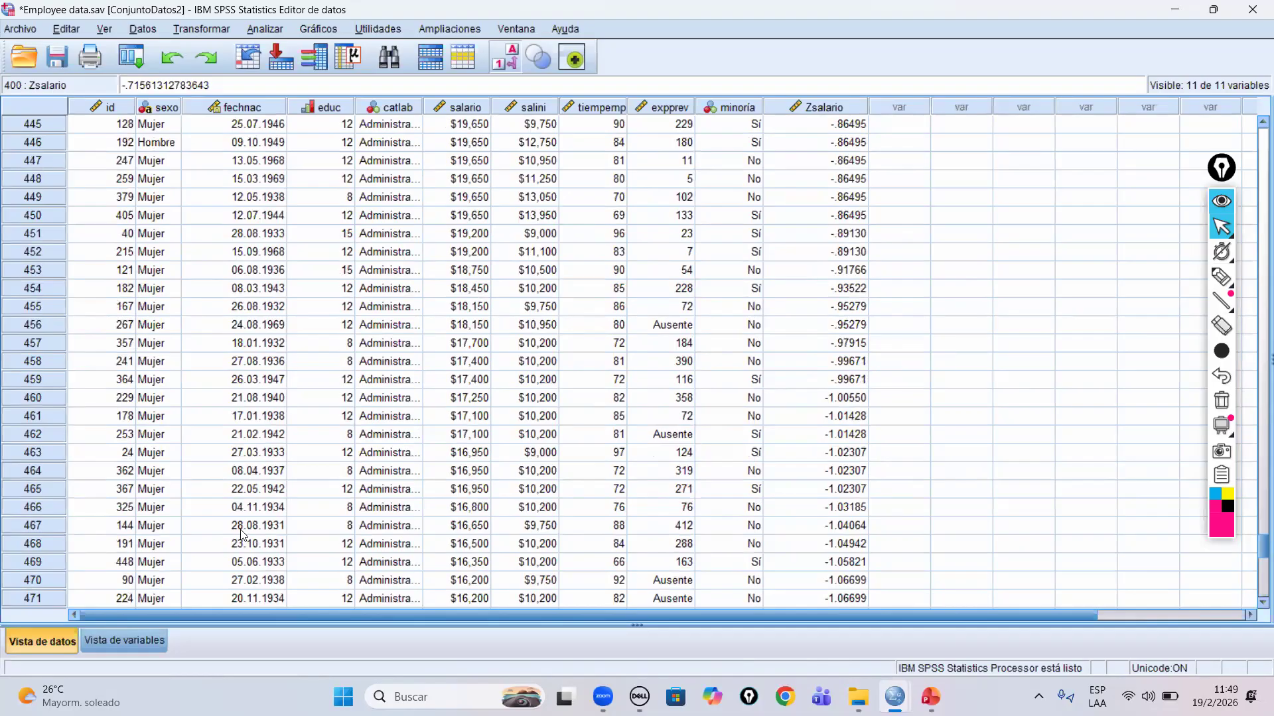
Switch to the PowerPoint presentation and start the slide show from slide 20, the number line of negative and positive integers.
mouse_move(931, 697)
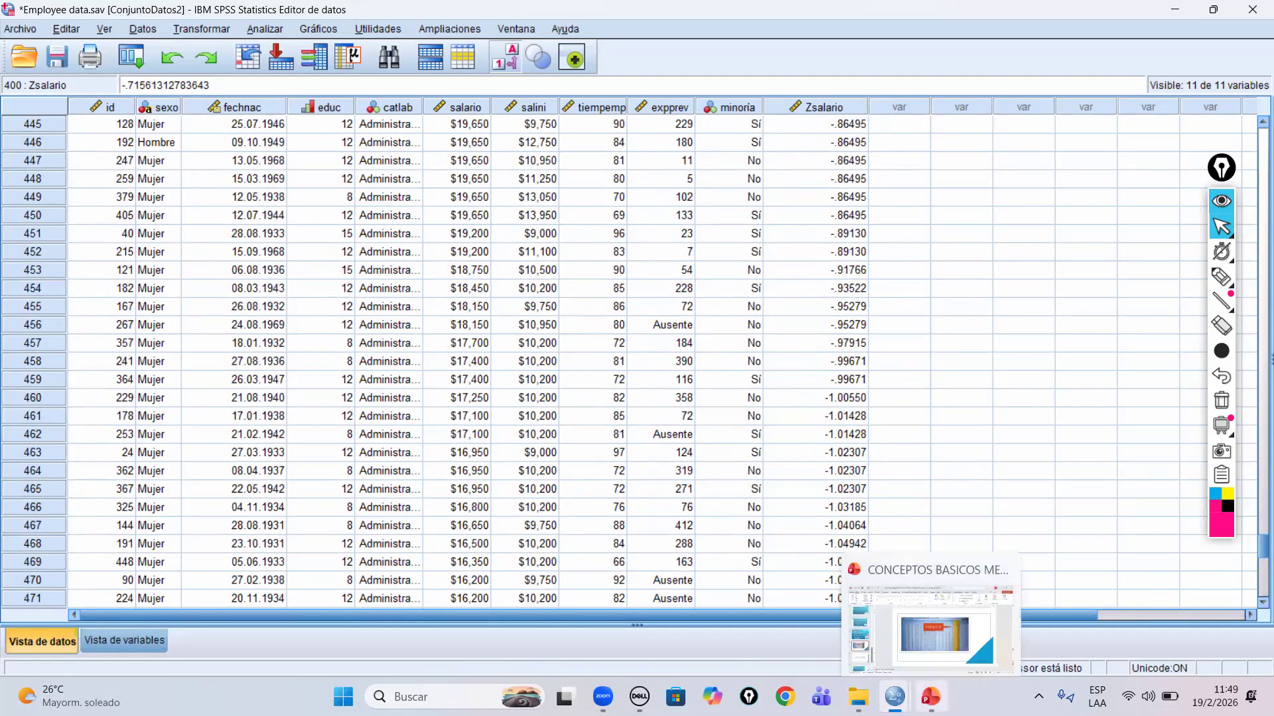
click(930, 664)
click(100, 554)
click(1091, 668)
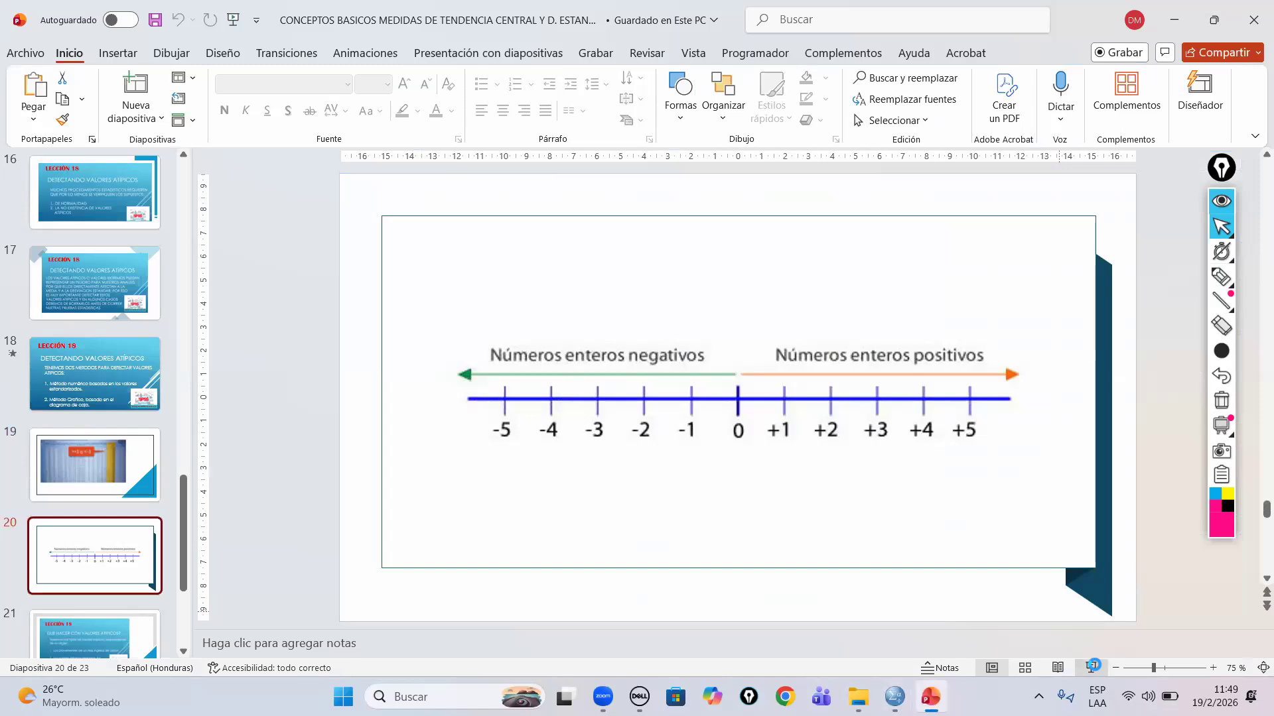